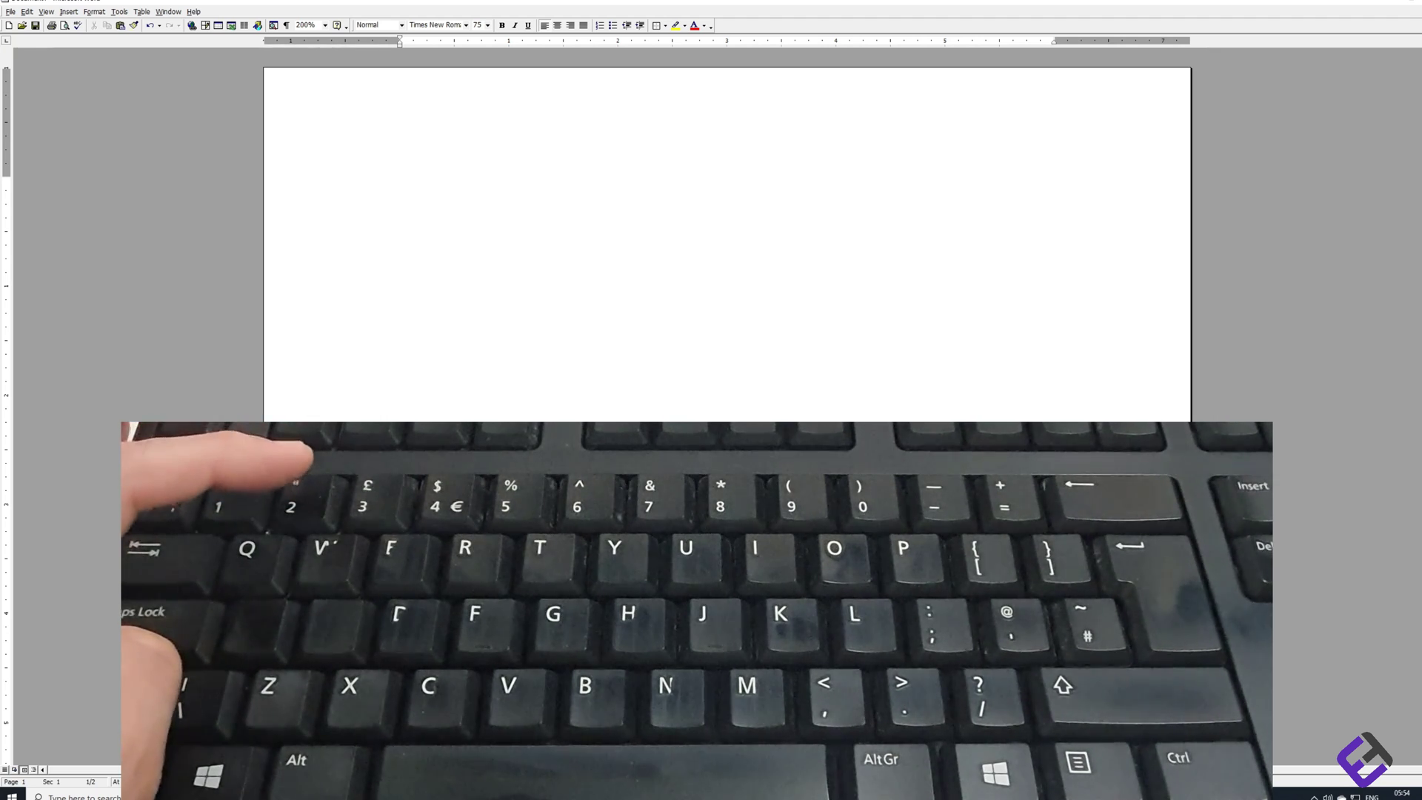
# Type the Shift+2, Shift+3, Shift+' and Shift+\ symbols in Word, producing @#"| instead of the UK symbols
pyautogui.write('@')
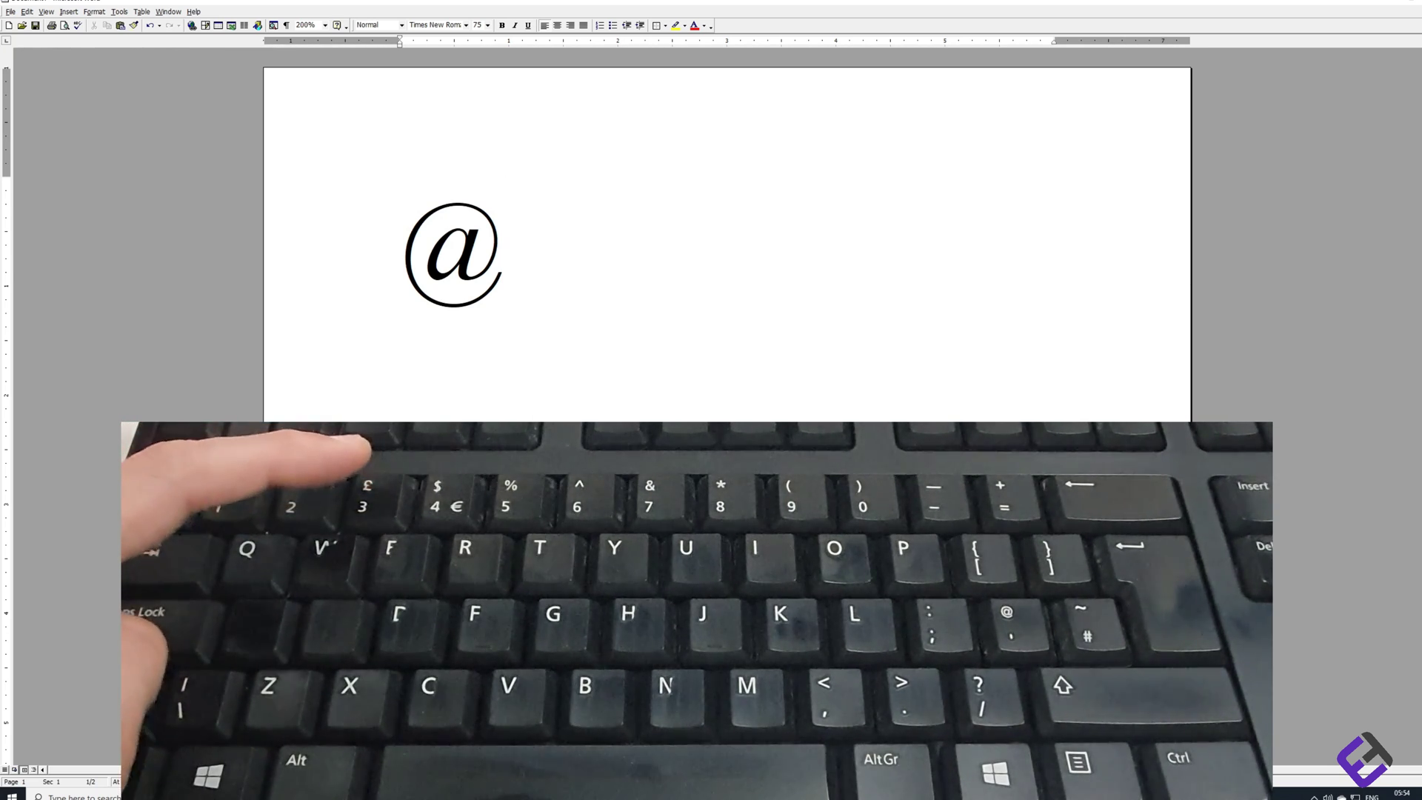
pyautogui.write('#')
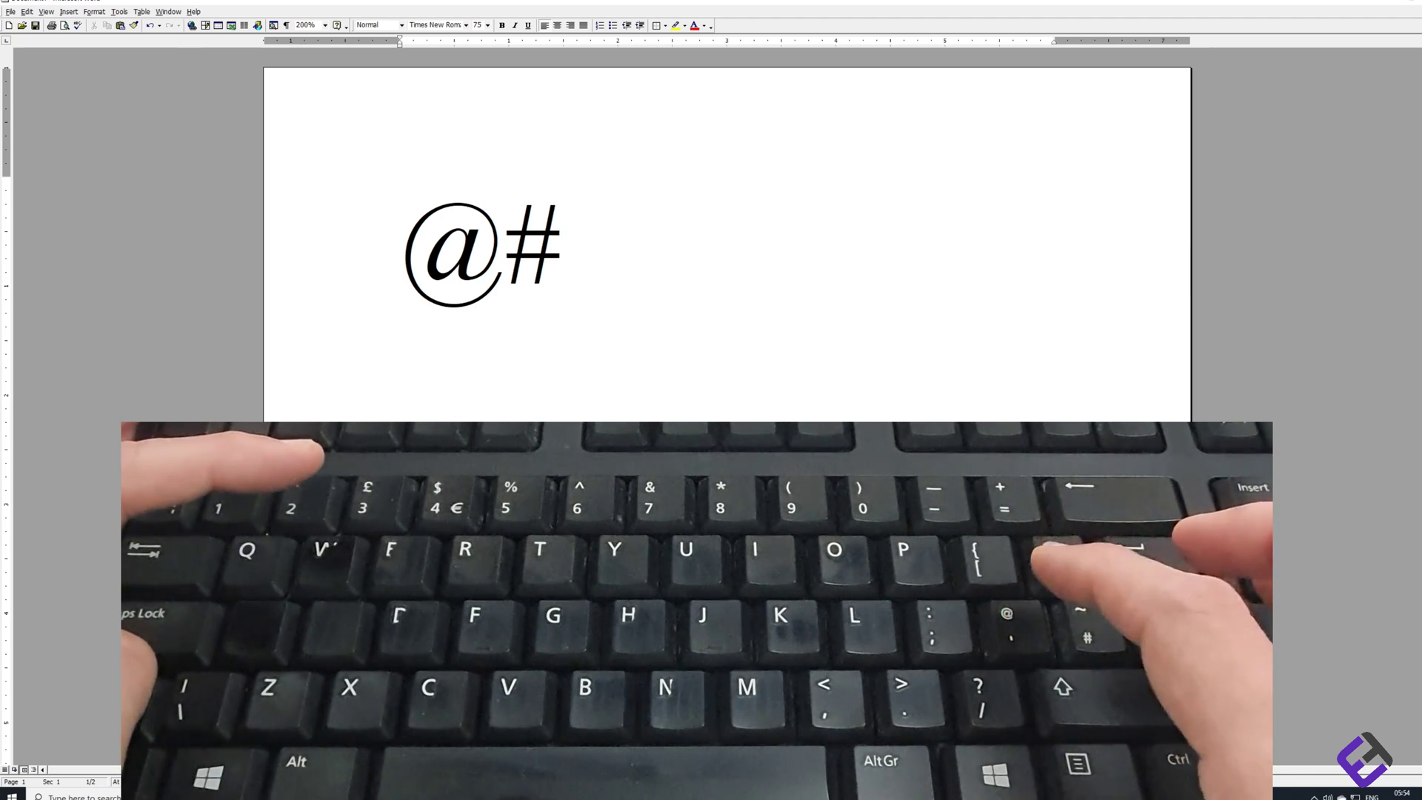
pyautogui.write('"')
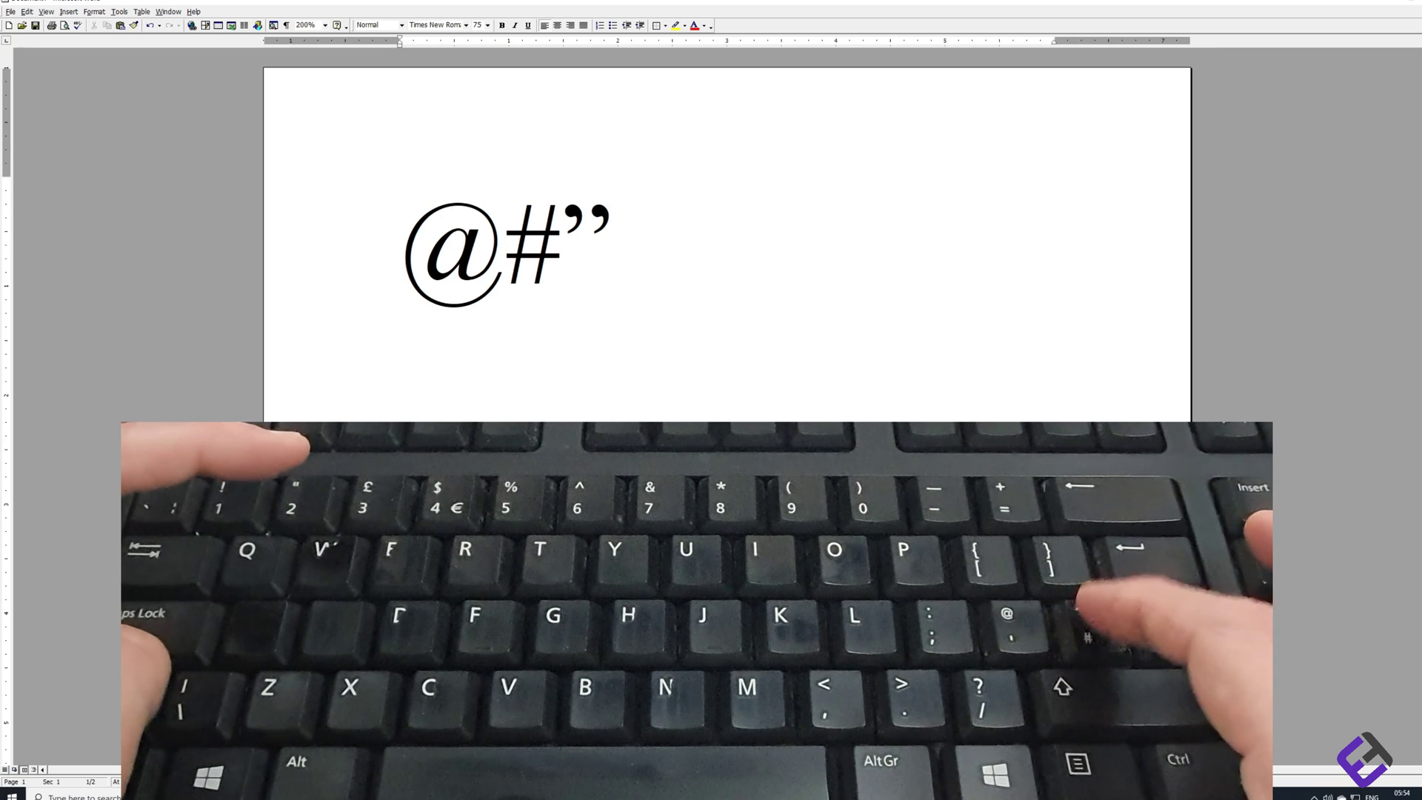
pyautogui.write('|')
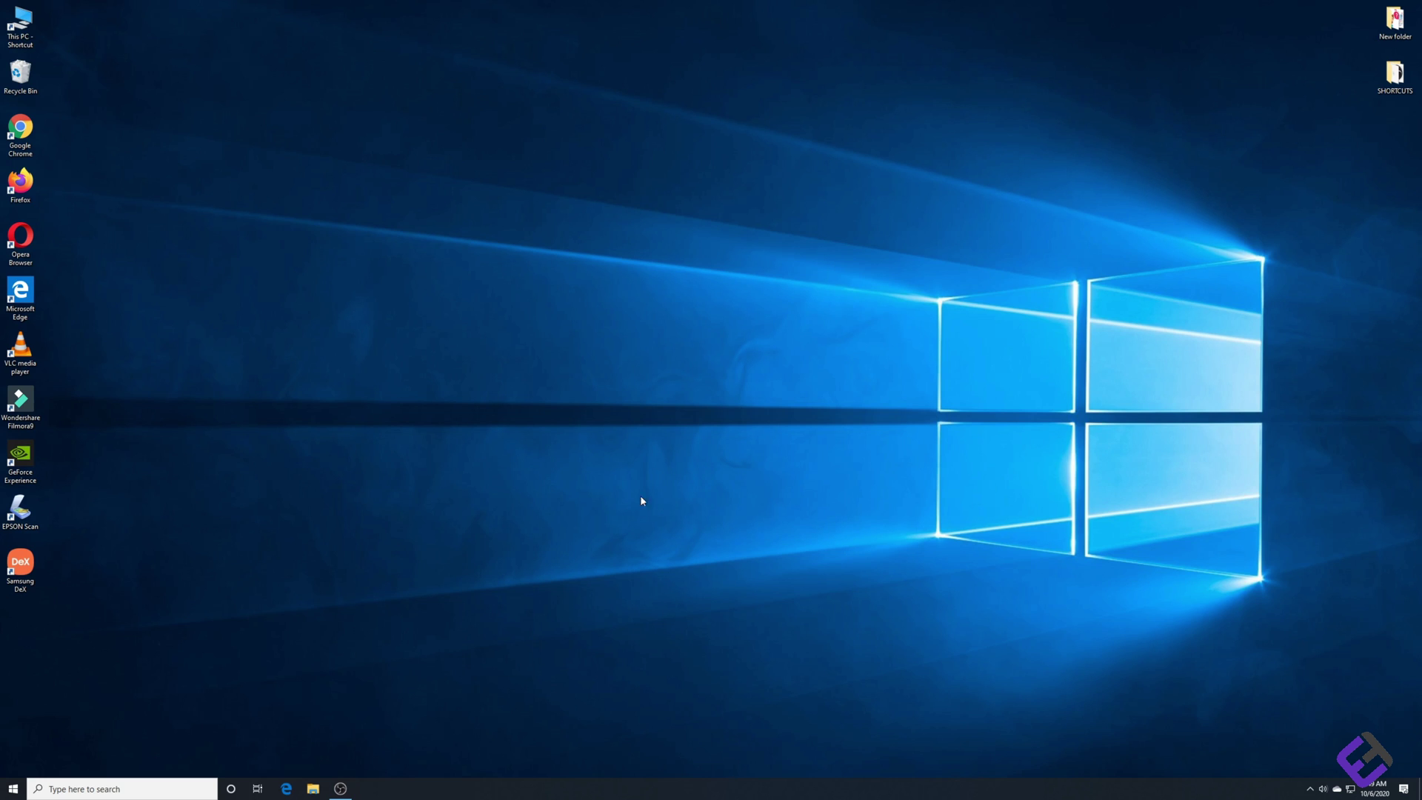
# Go to Settings > Time & Language > Language and check the available Windows display languages
pyautogui.click(14, 791)
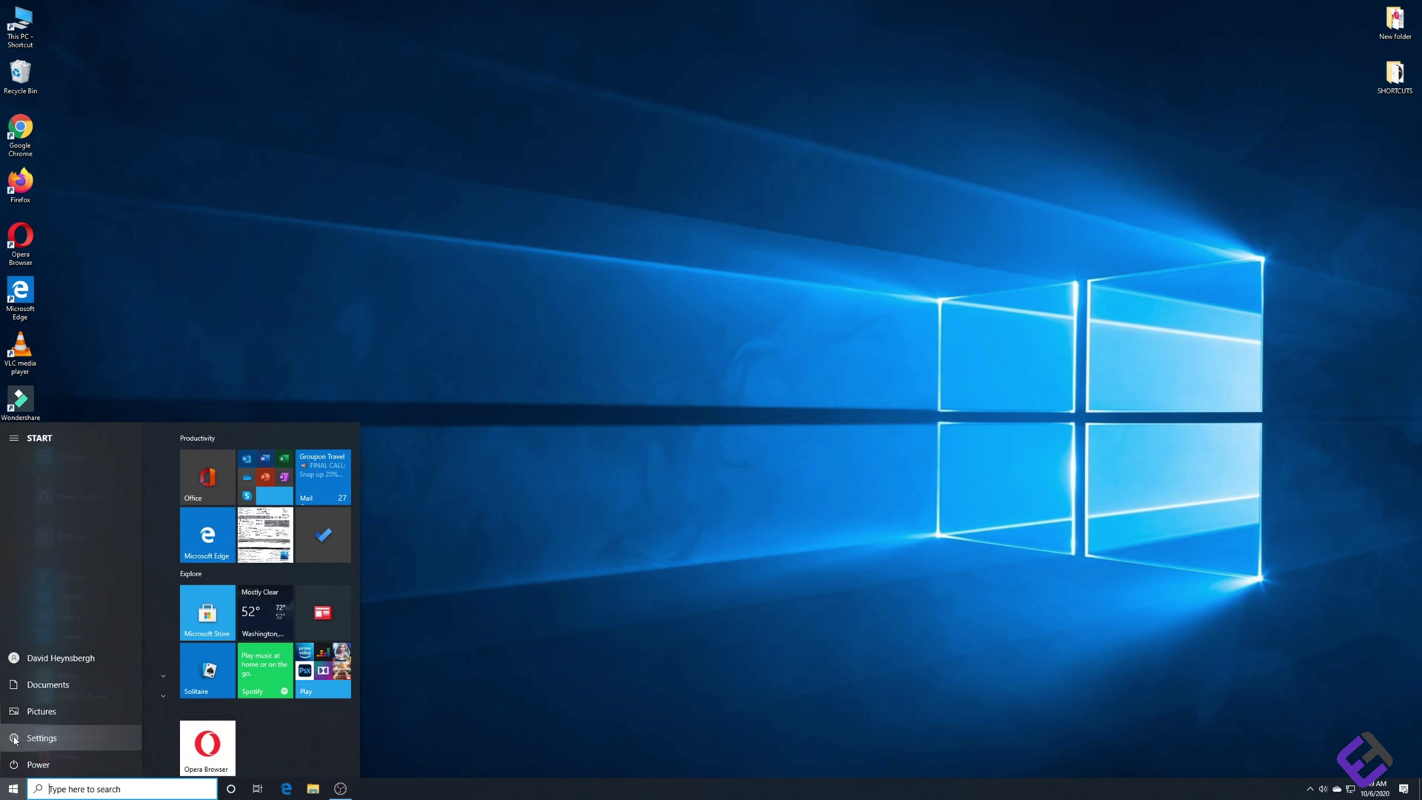
pyautogui.click(43, 739)
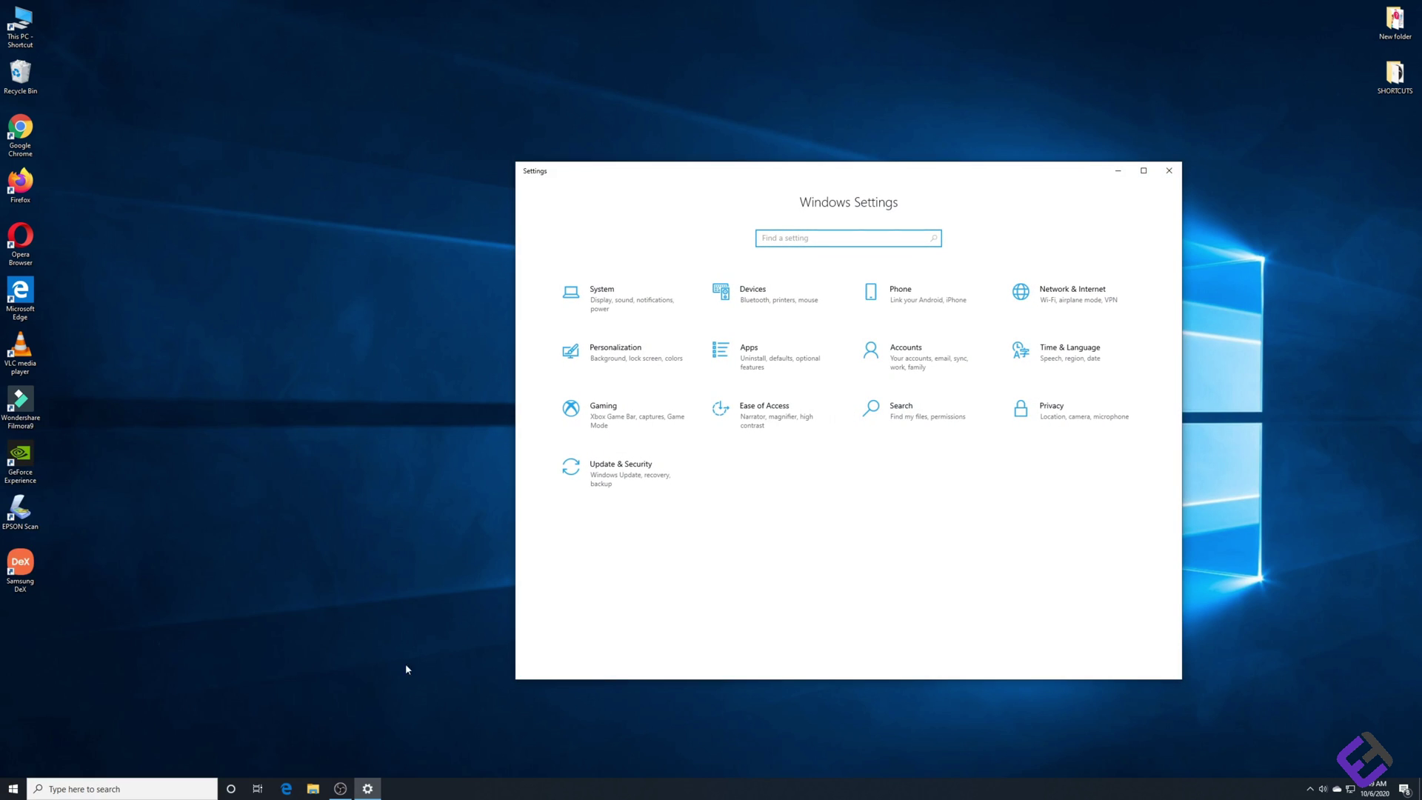
pyautogui.click(1073, 360)
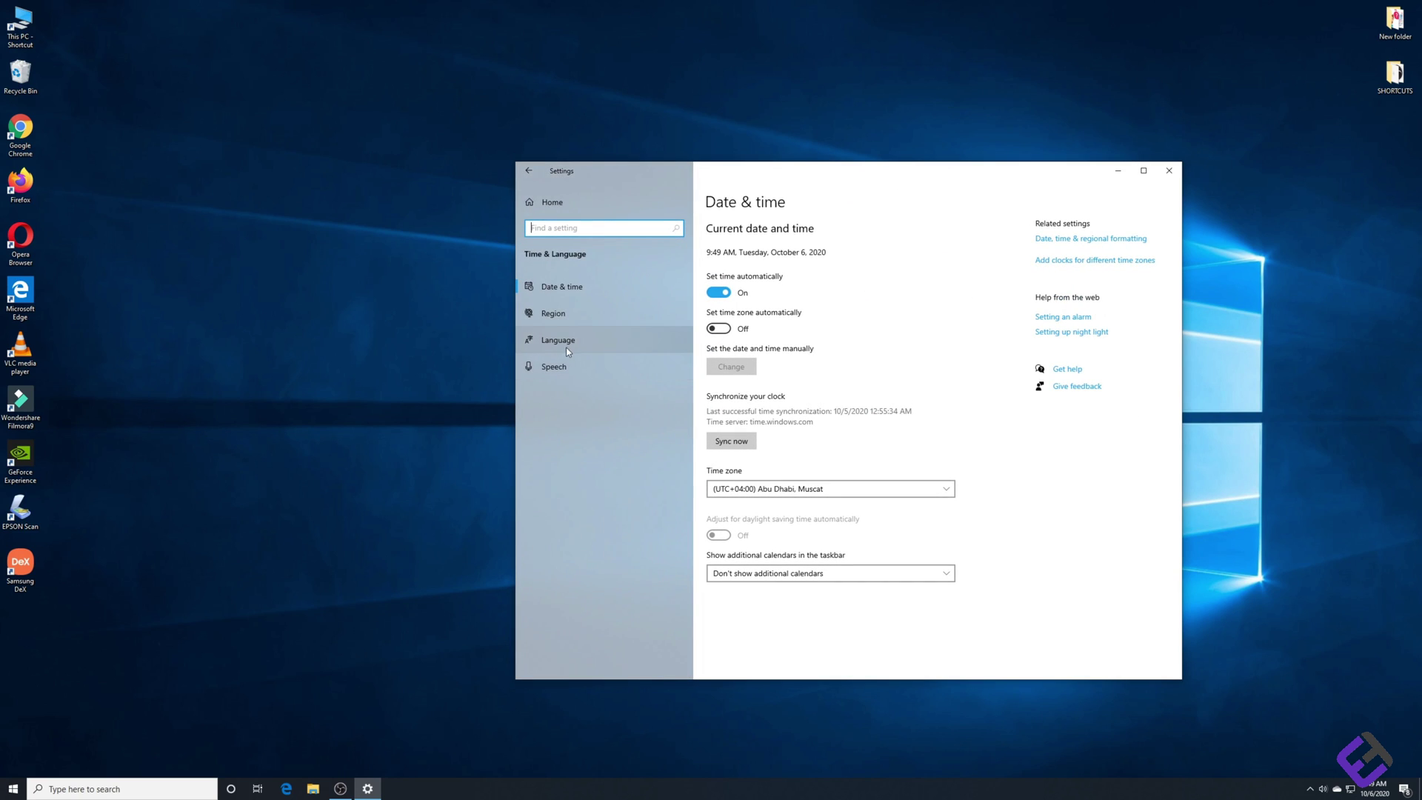
pyautogui.click(563, 343)
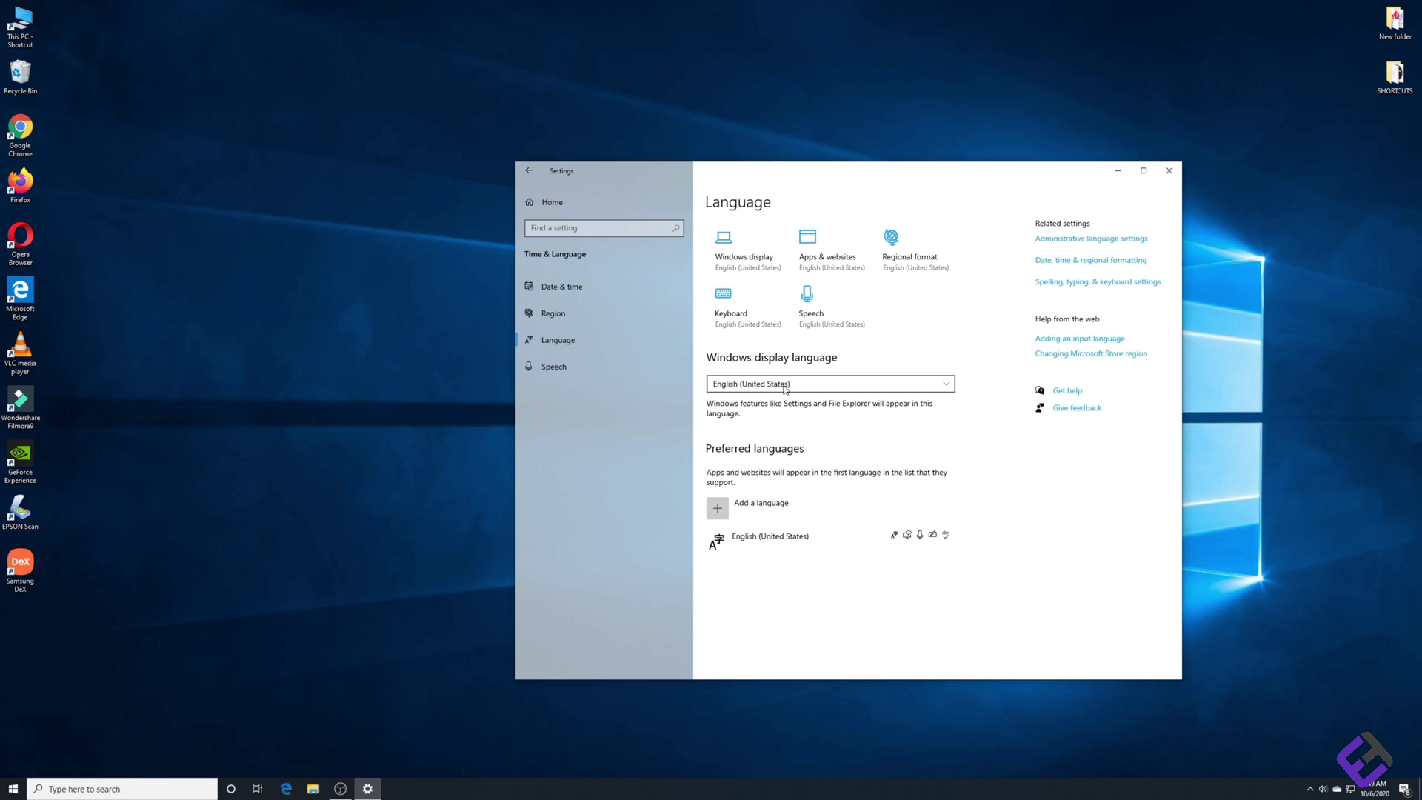
pyautogui.click(785, 388)
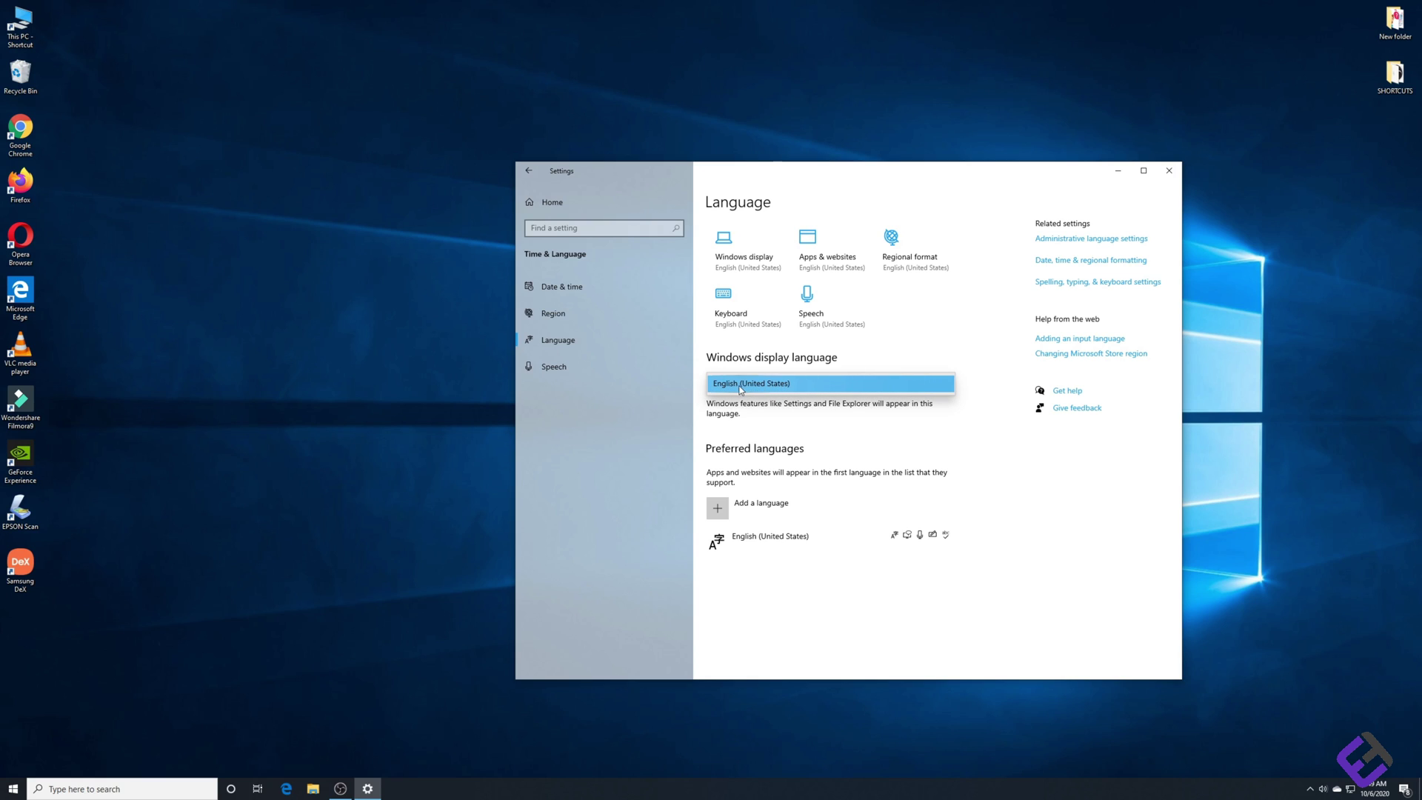
# Add a language by searching 'english' and selecting English (United Kingdom) for installation
pyautogui.click(721, 512)
pyautogui.click(718, 509)
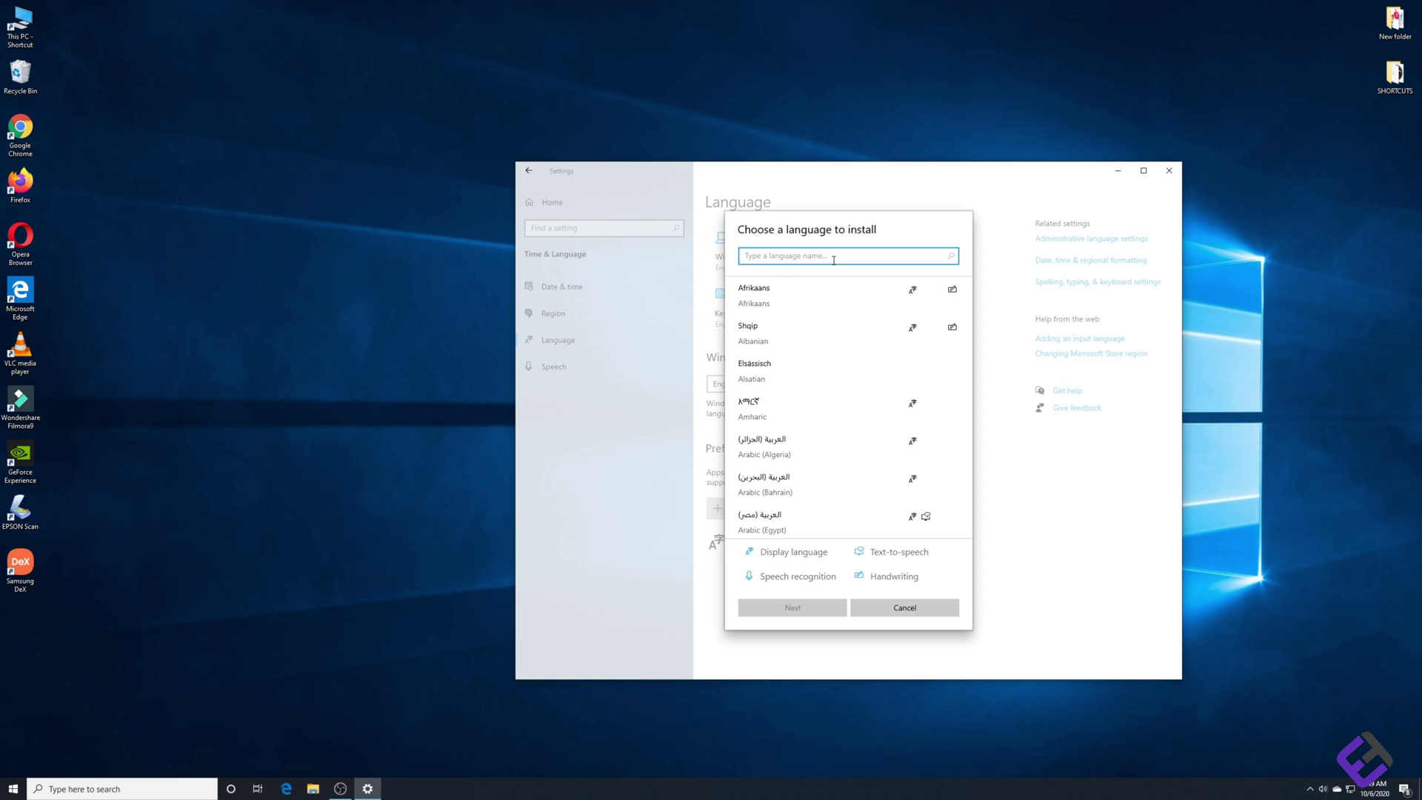
pyautogui.write('en')
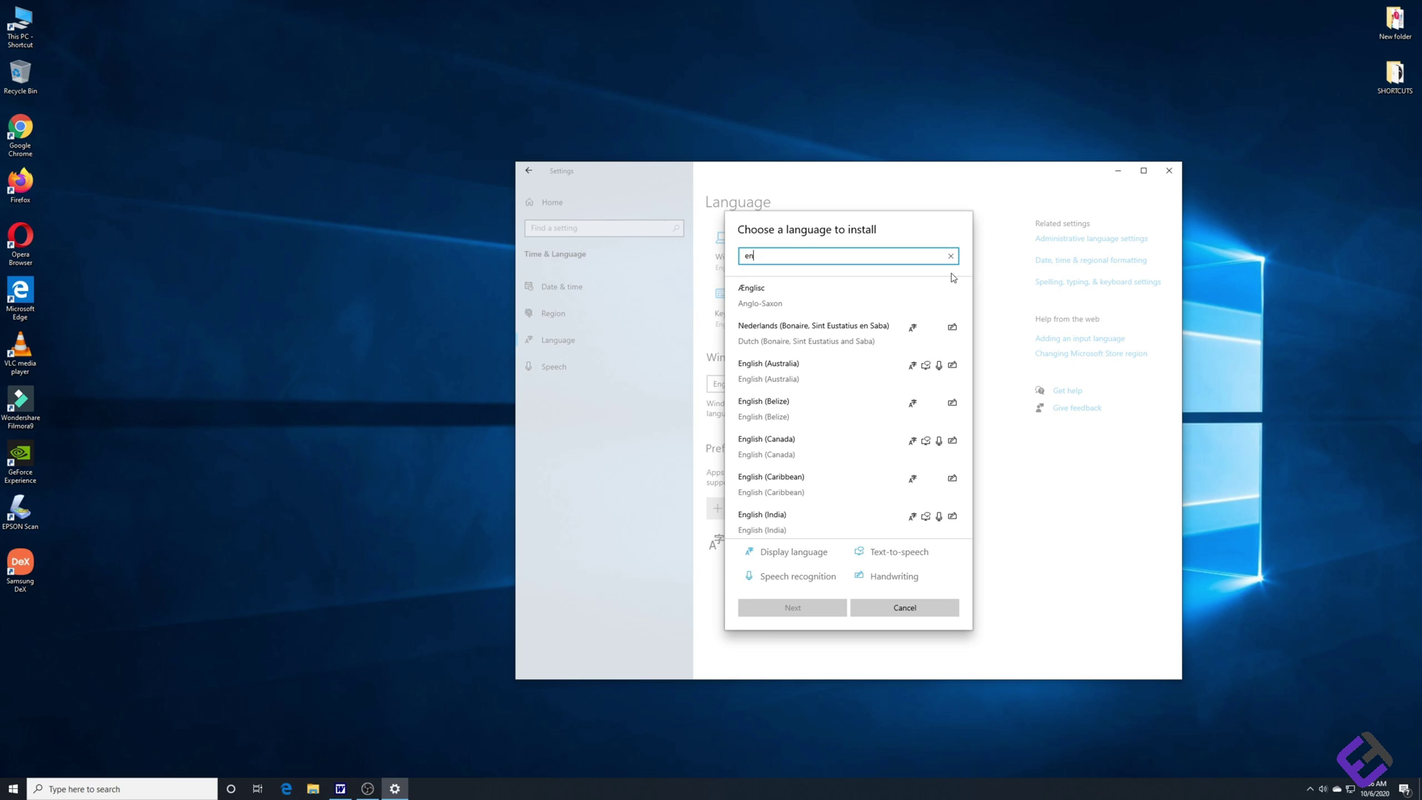
pyautogui.write('glish')
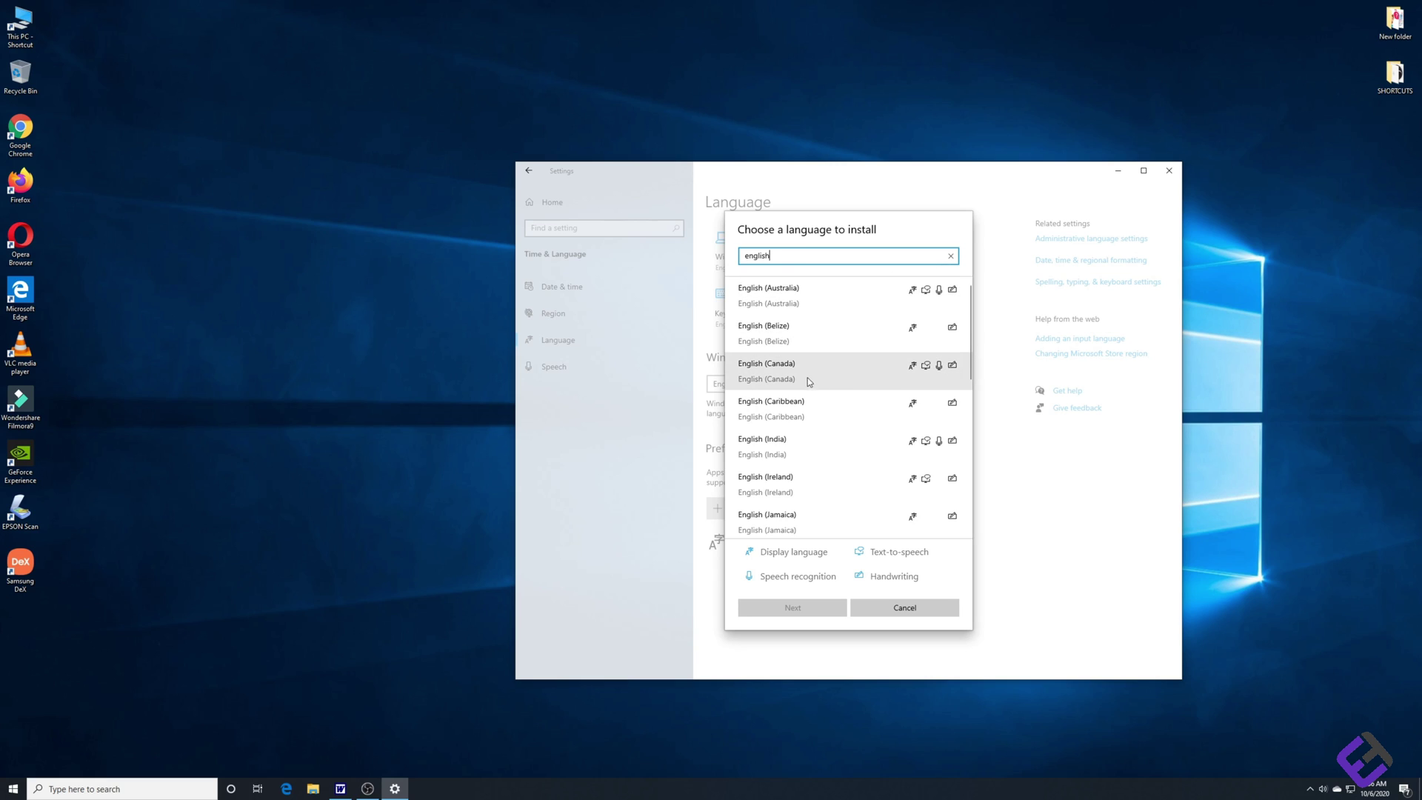
pyautogui.scroll(-3, 803, 382)
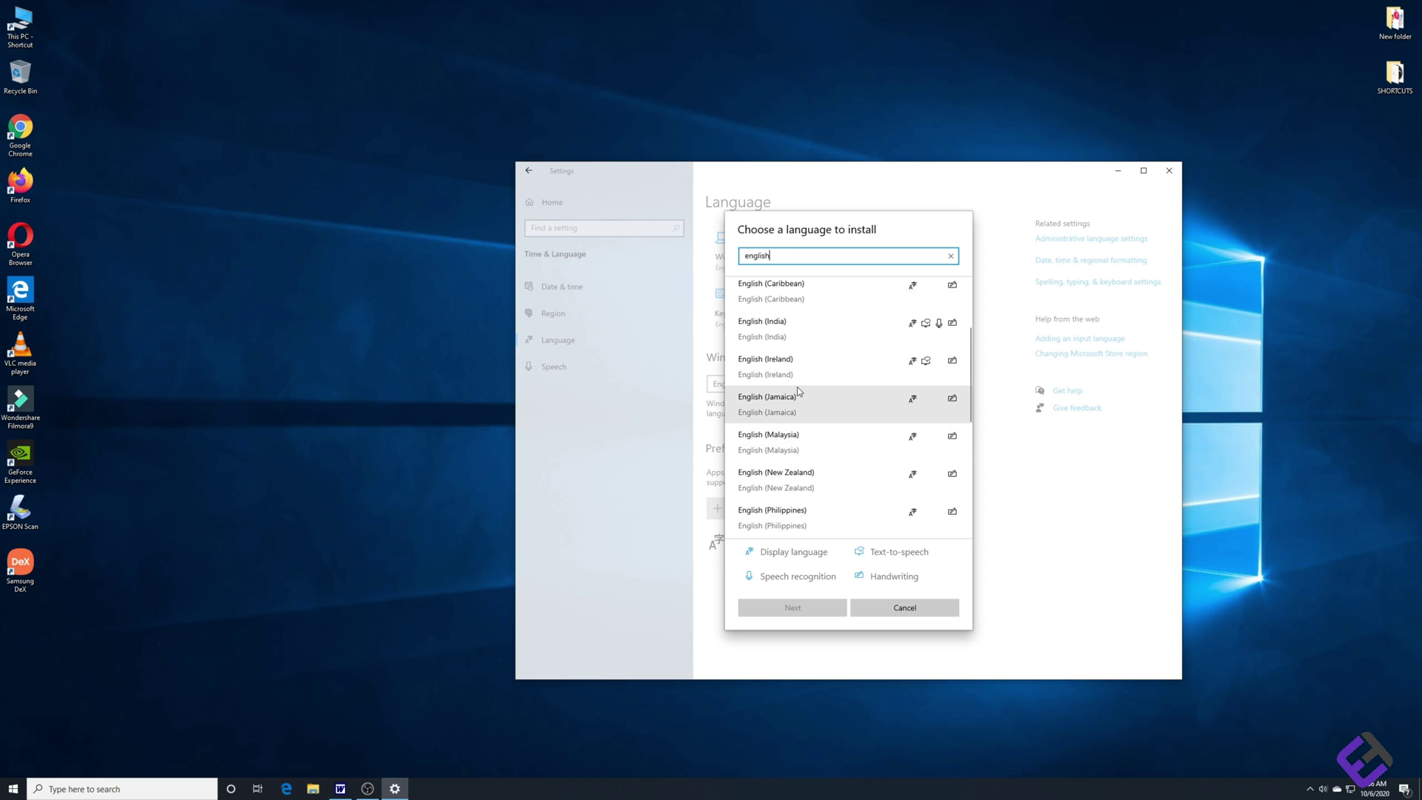
pyautogui.scroll(2, 798, 438)
pyautogui.scroll(-2, 795, 441)
pyautogui.scroll(-5, 795, 442)
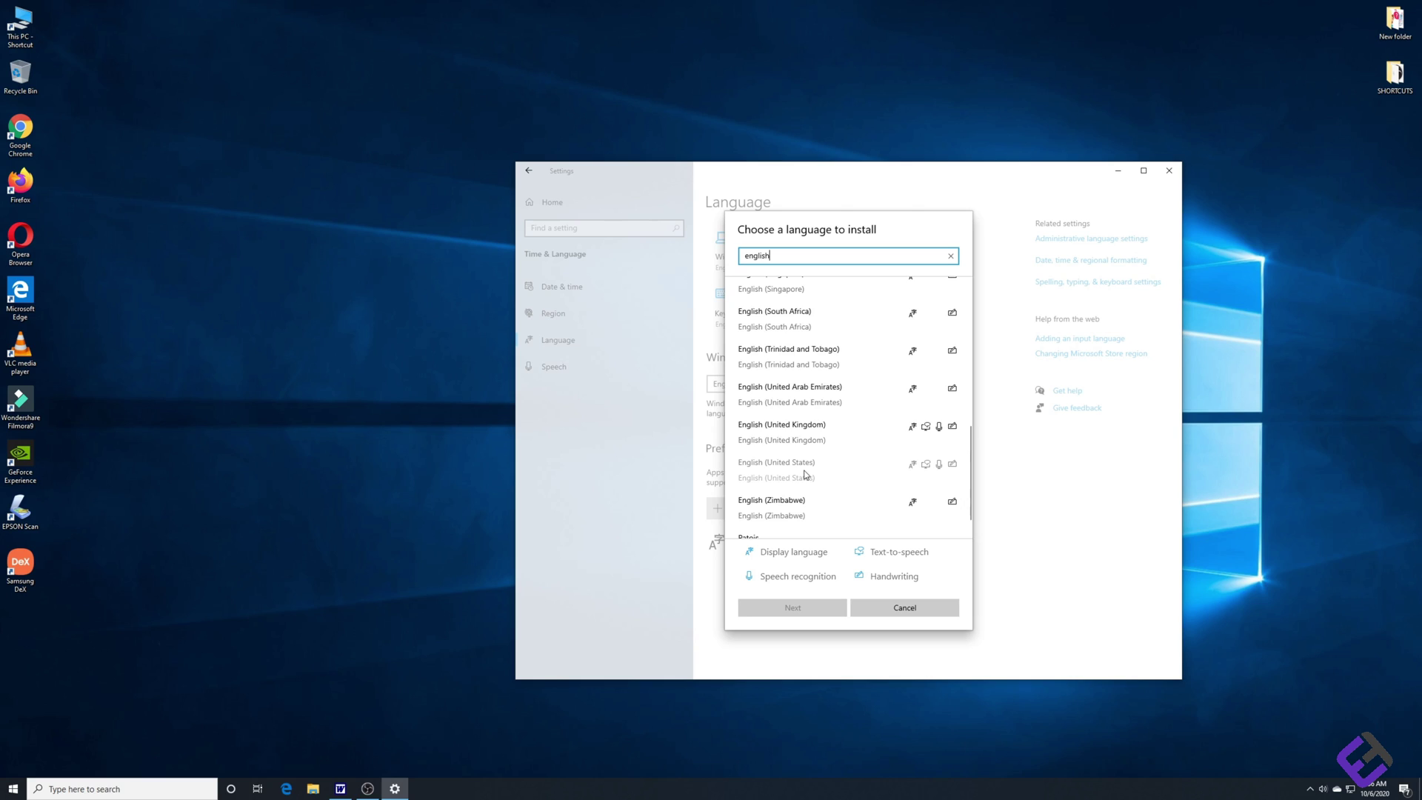
pyautogui.click(788, 432)
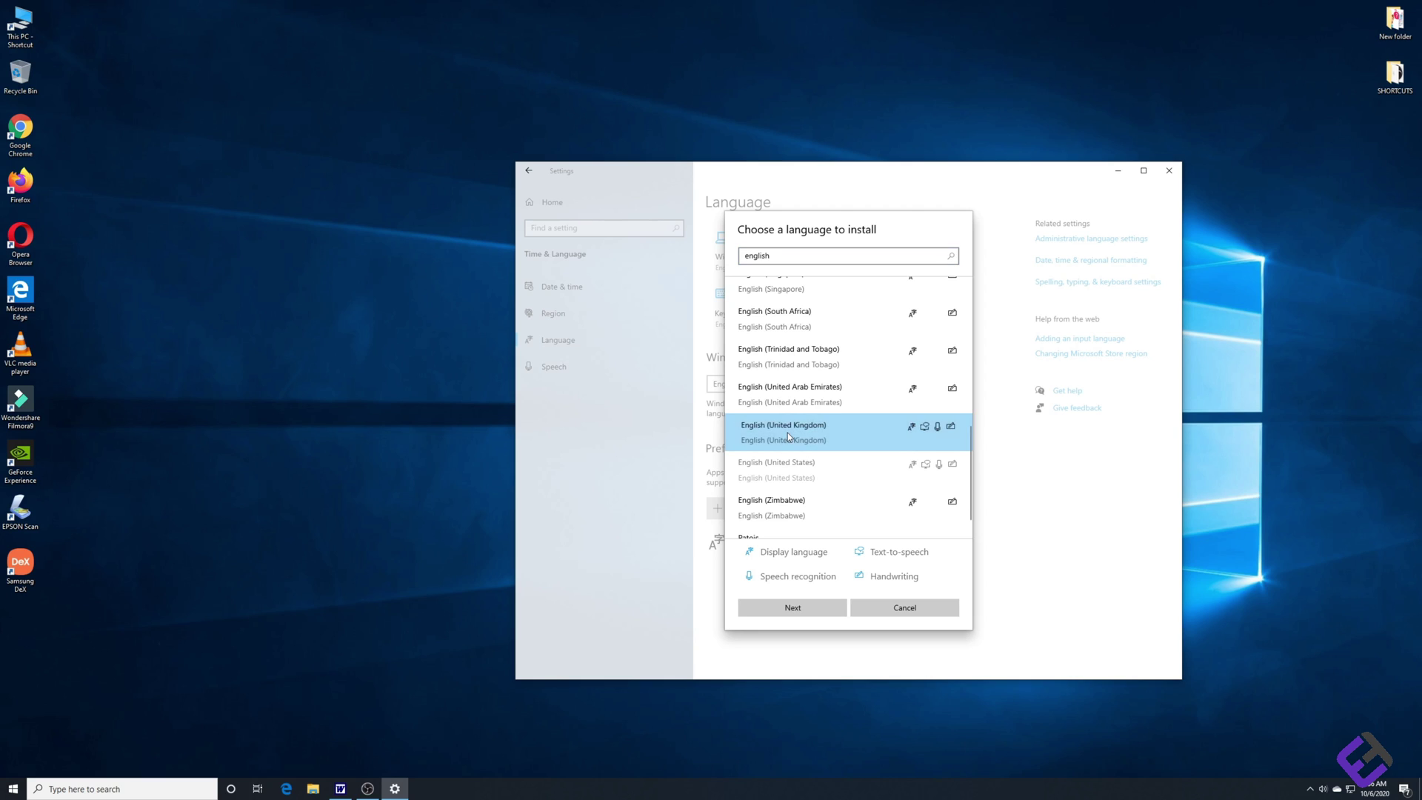
pyautogui.click(809, 612)
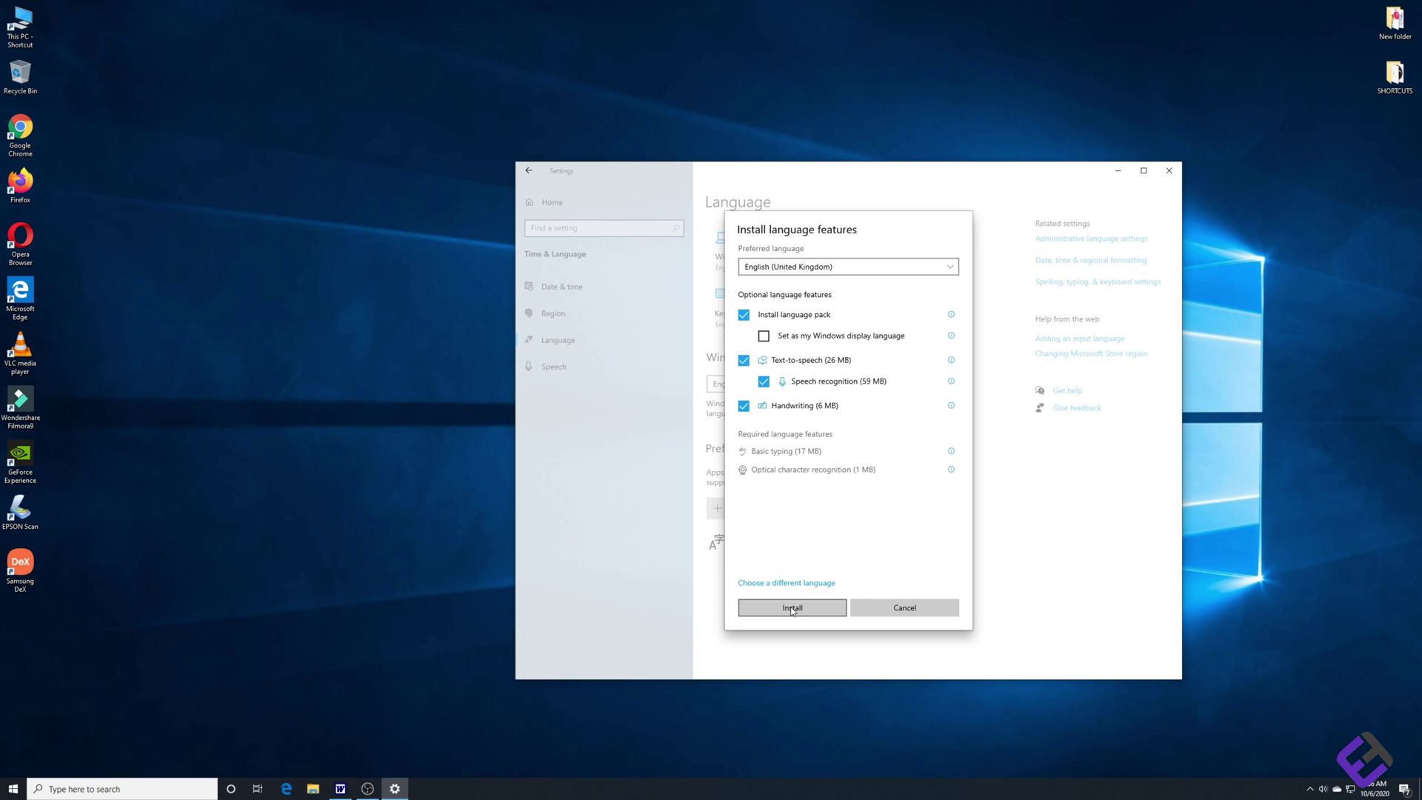
# Install English (United Kingdom) with its language pack, speech and handwriting features
pyautogui.click(792, 608)
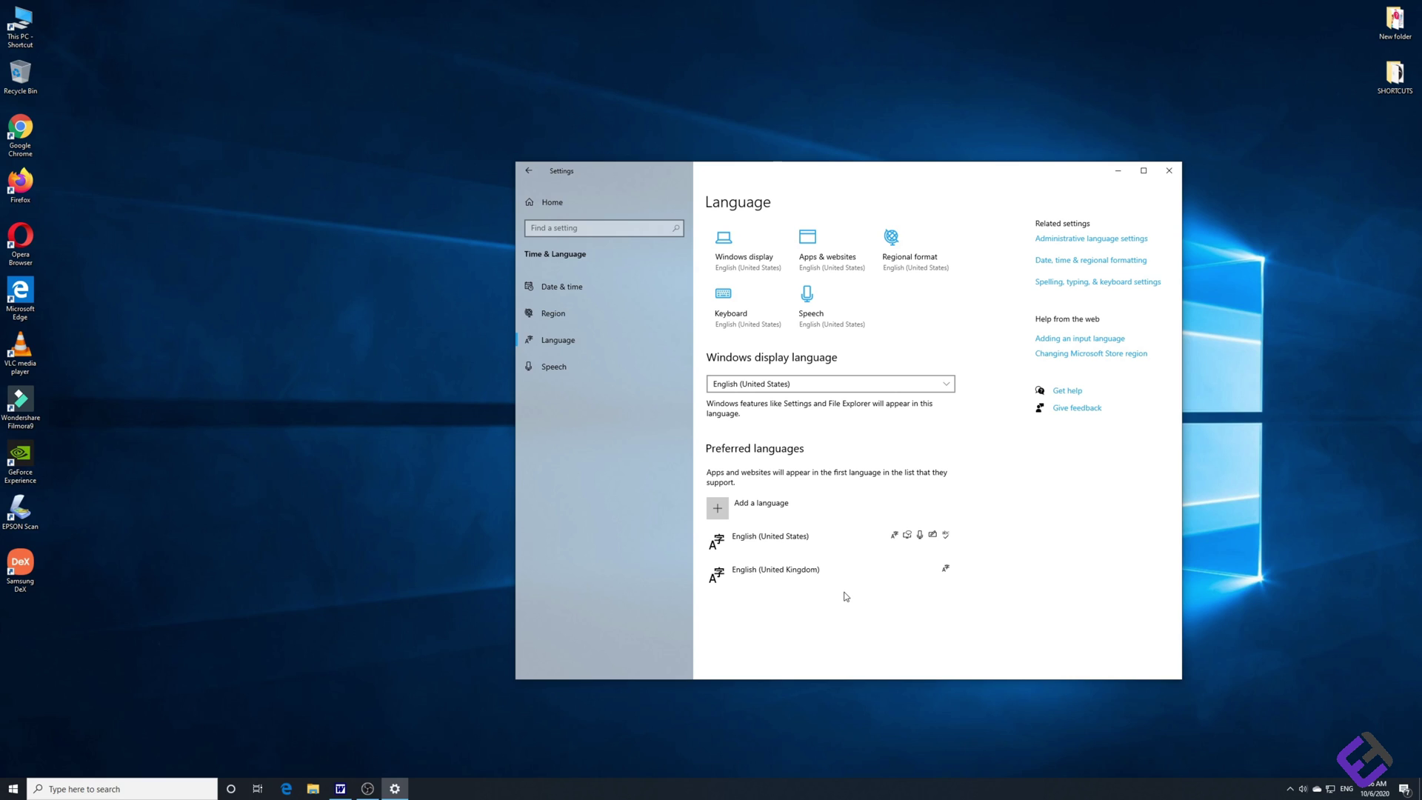
# Move English (United Kingdom) to the top of preferred languages and make it the Windows display language
pyautogui.click(806, 581)
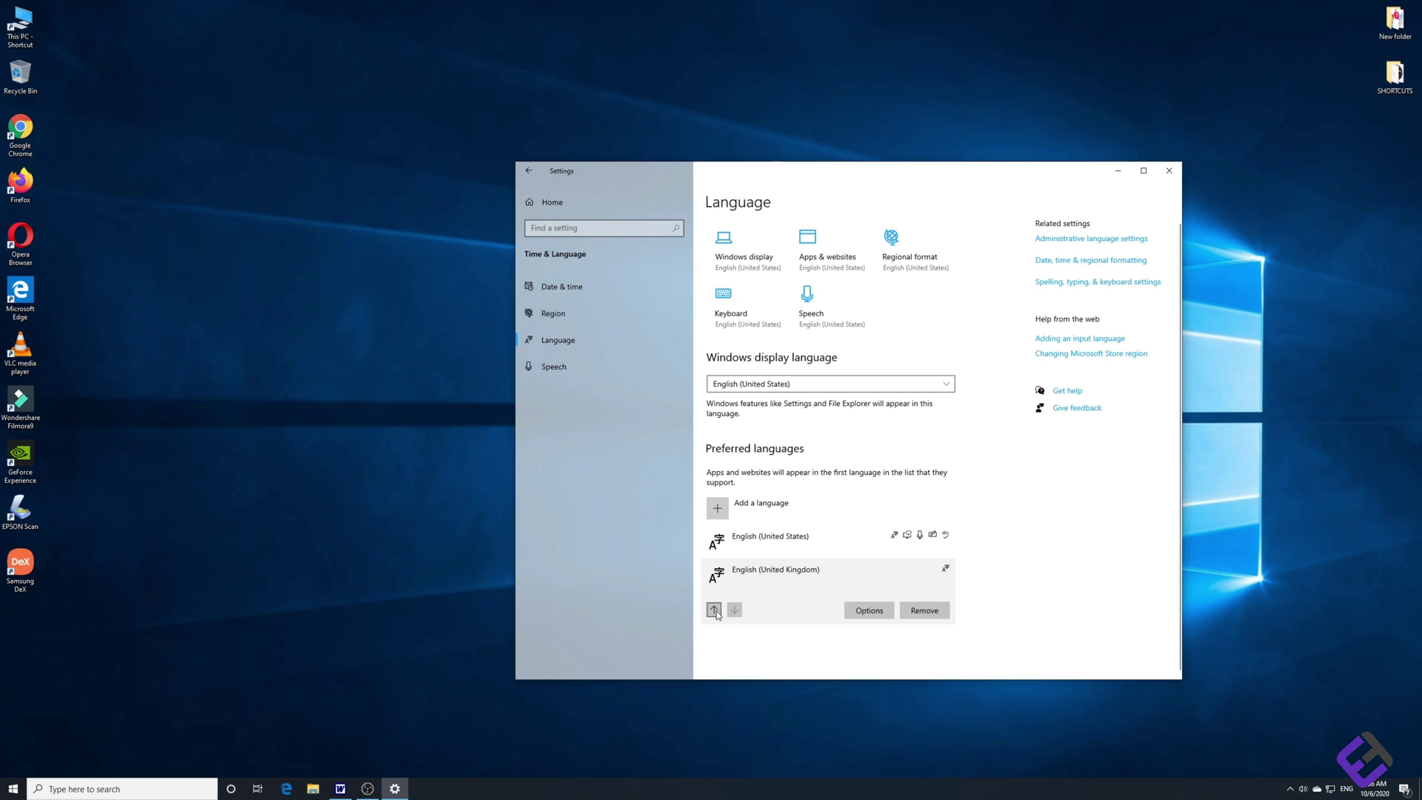
pyautogui.click(714, 611)
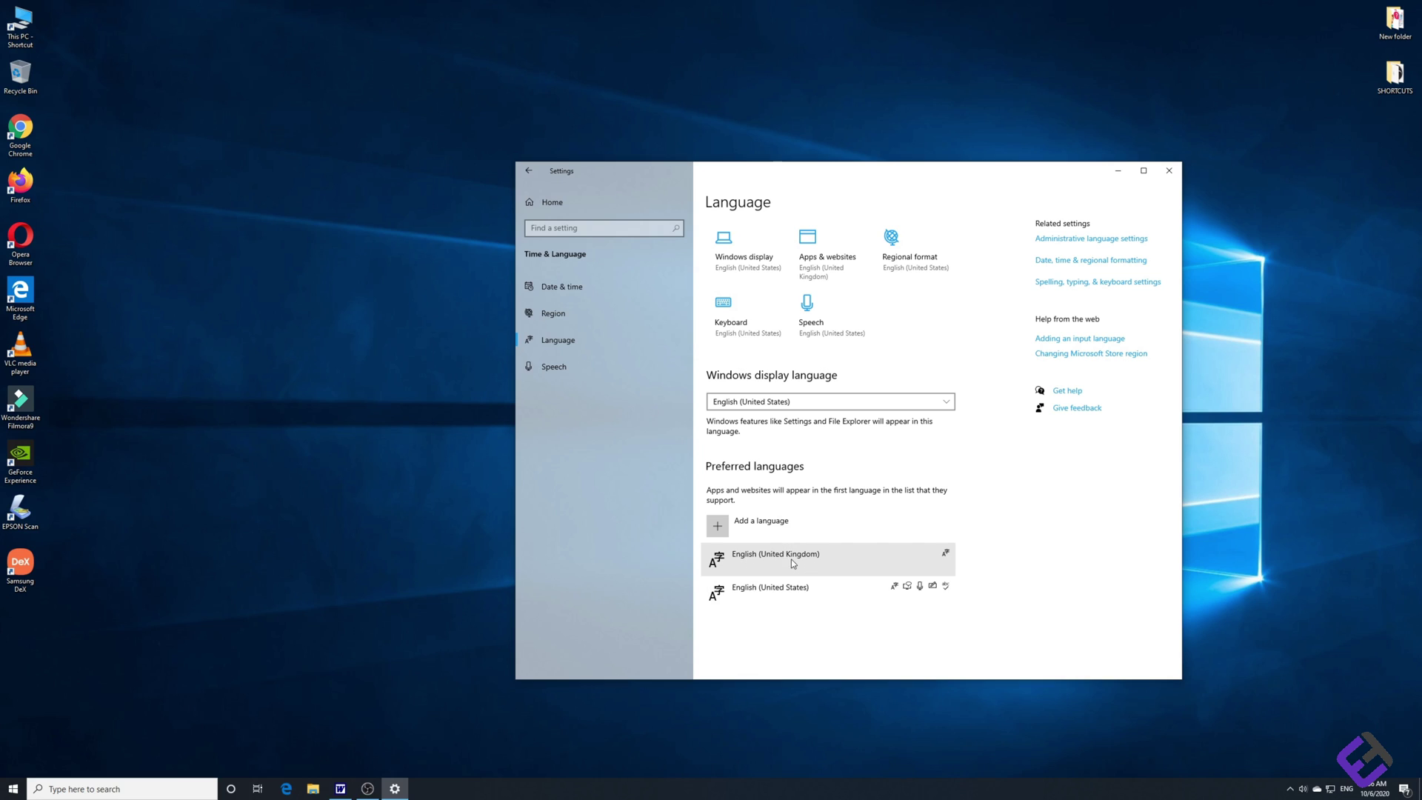
pyautogui.click(766, 408)
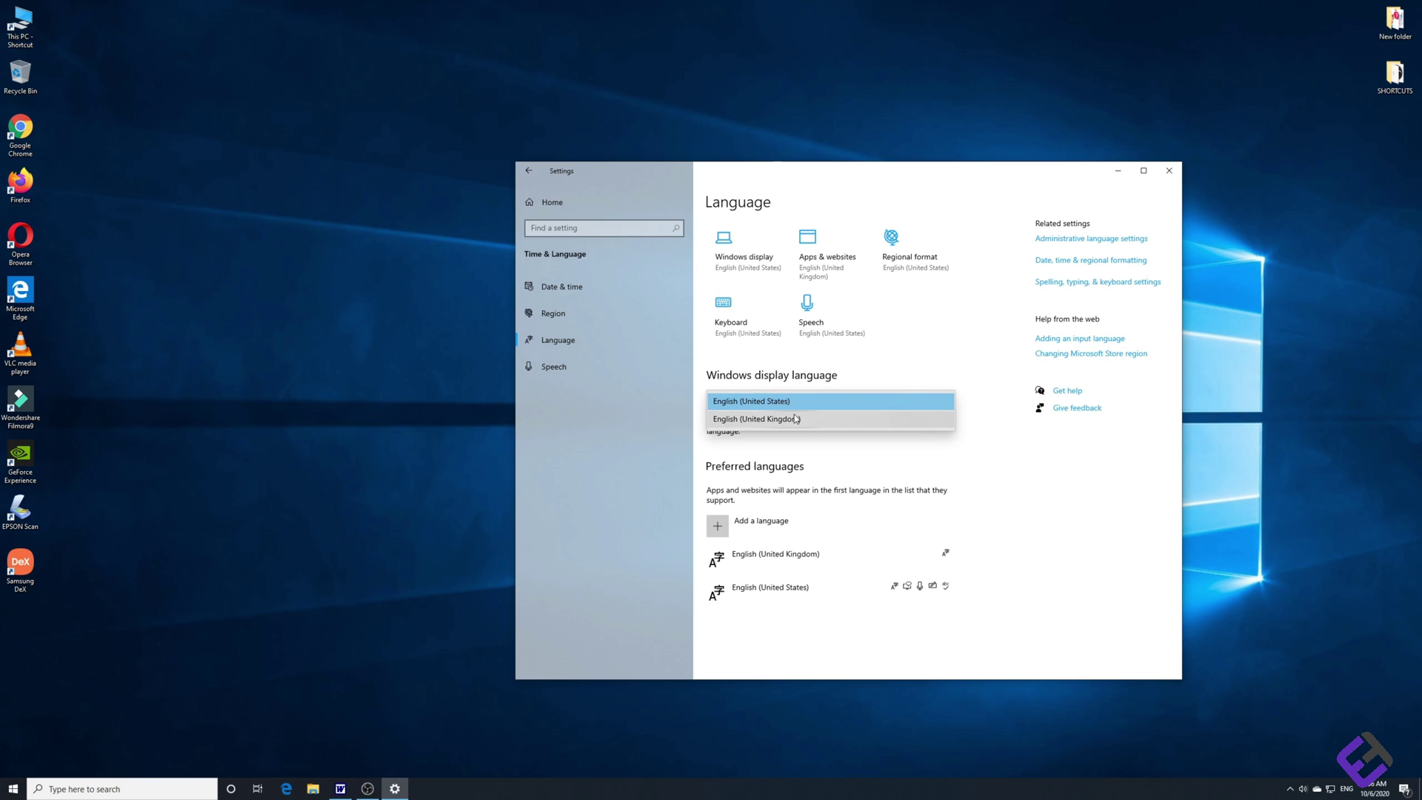
pyautogui.click(771, 421)
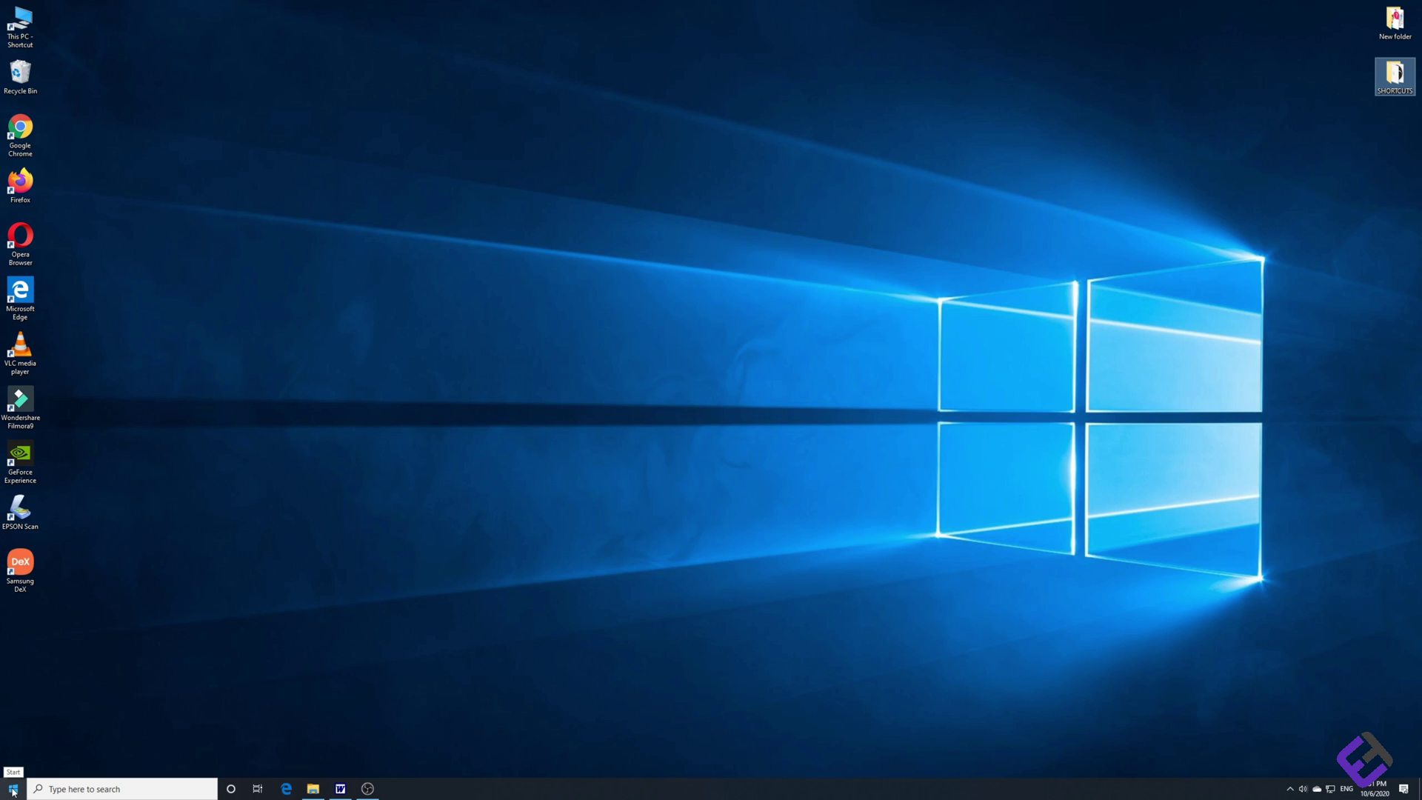
# Reopen Settings > Time & Language > Language to confirm English (United Kingdom) as display language
pyautogui.click(12, 790)
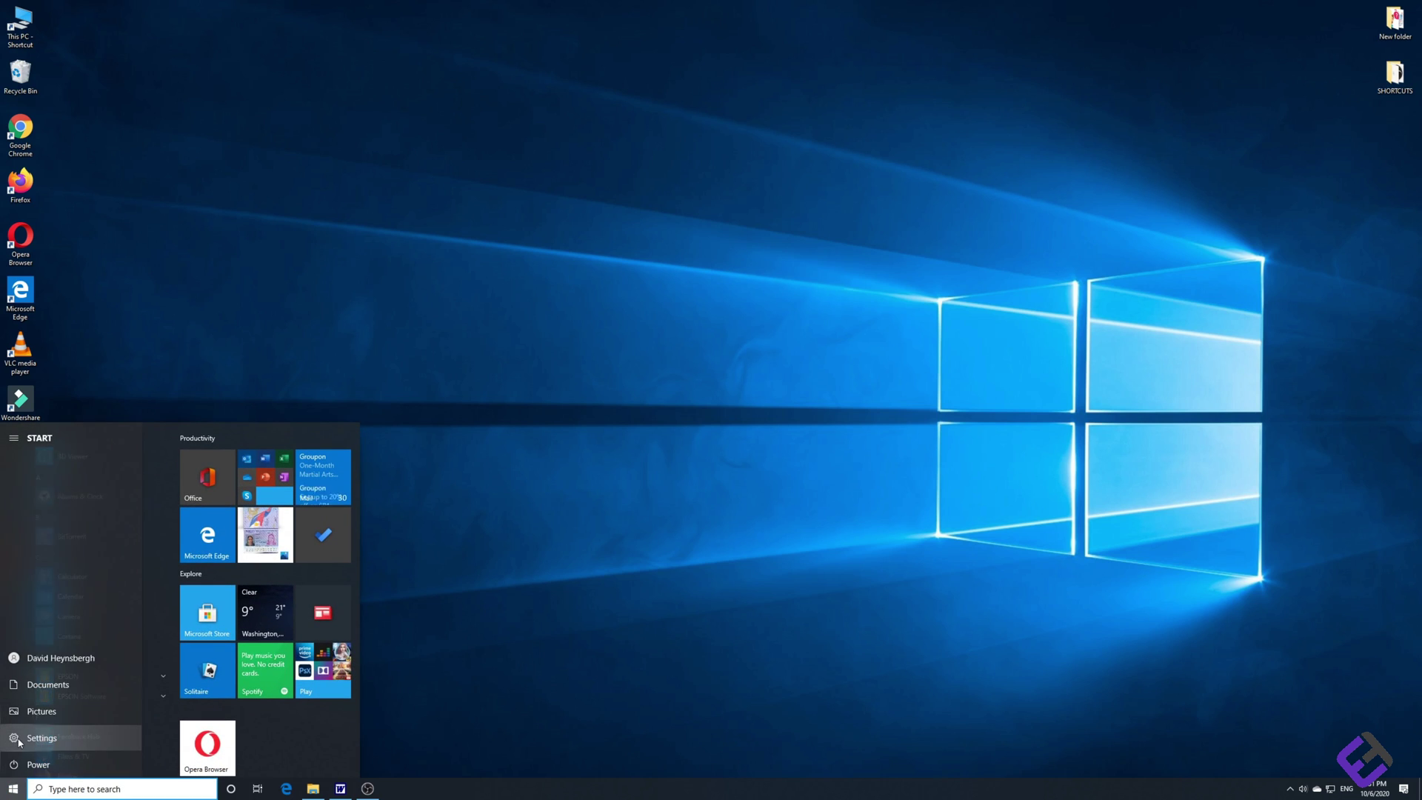
pyautogui.click(59, 739)
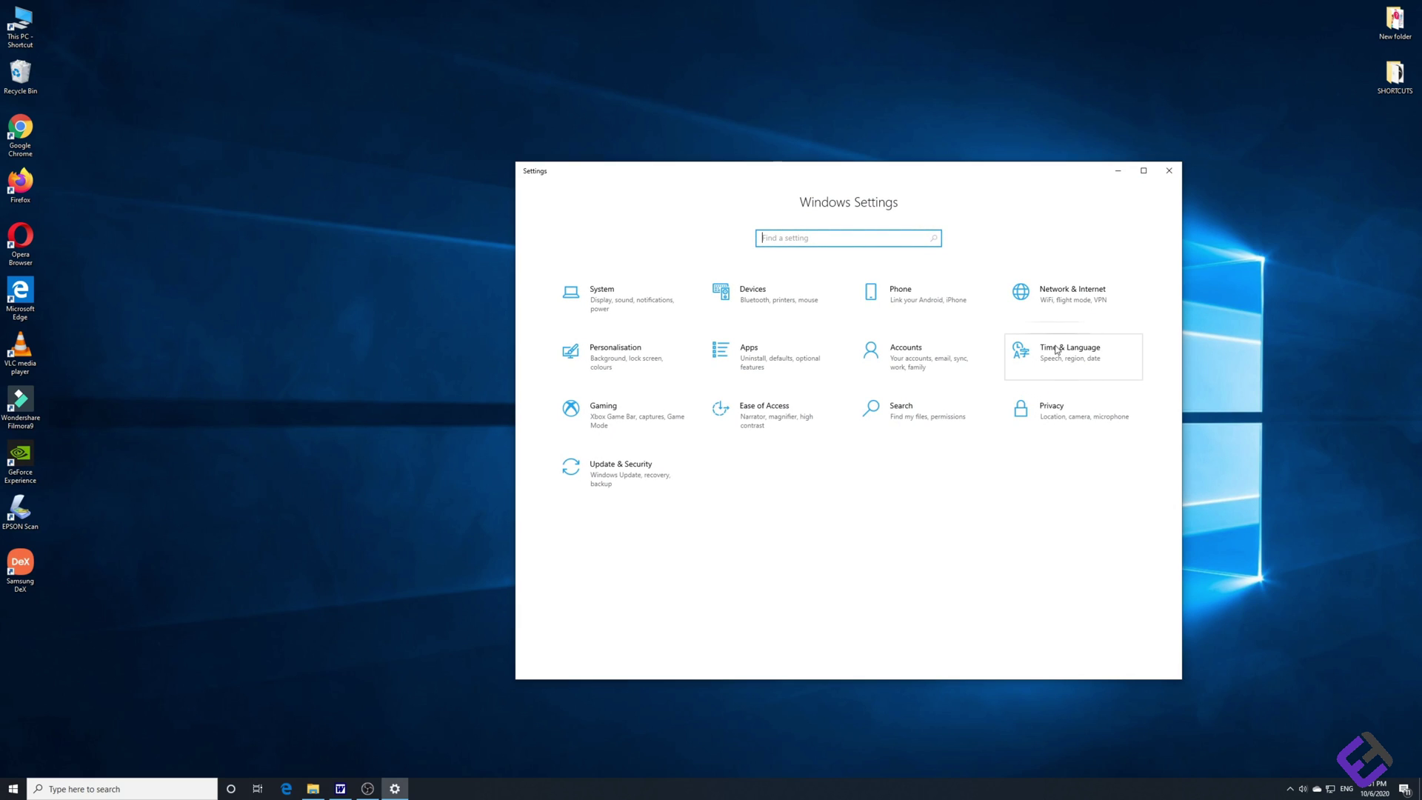
pyautogui.click(1069, 361)
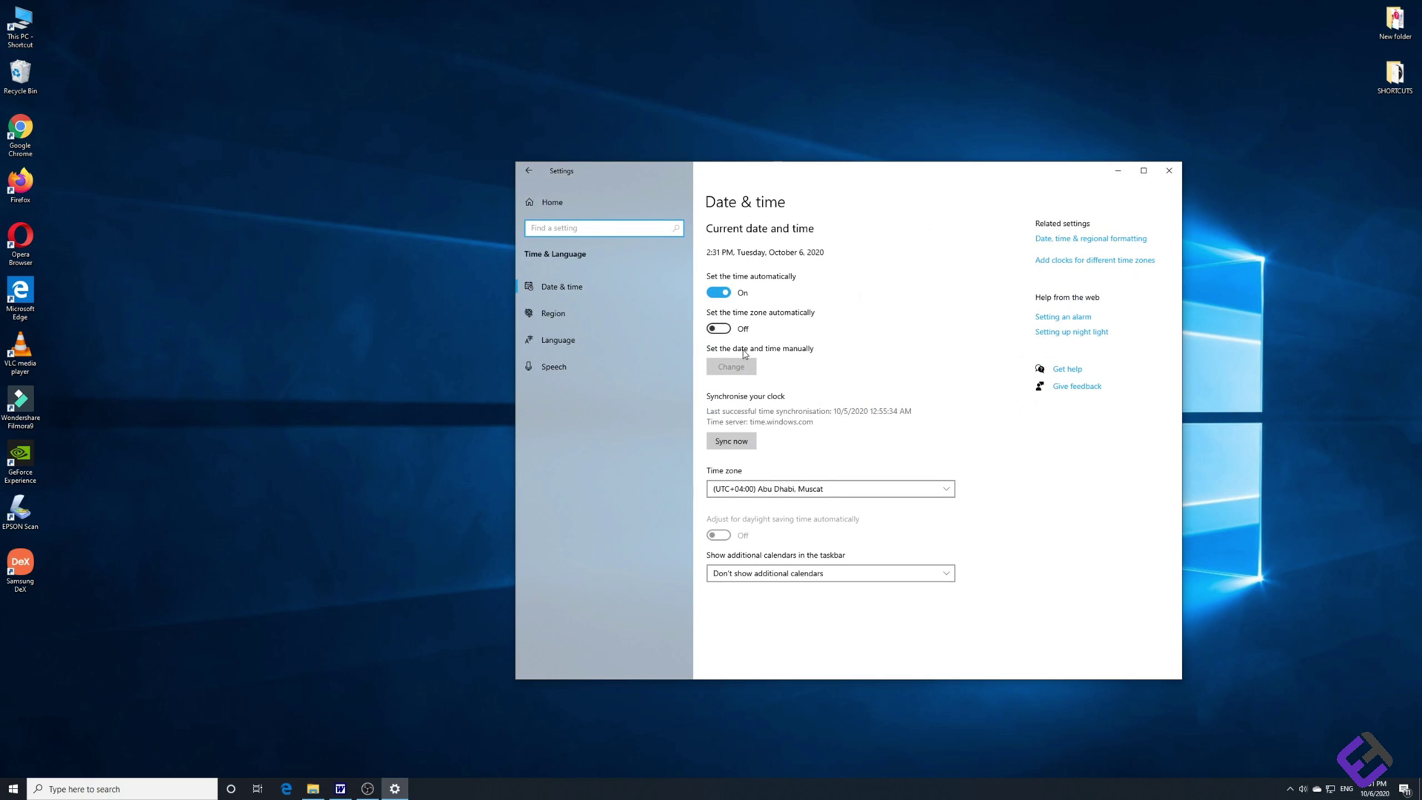
pyautogui.click(568, 340)
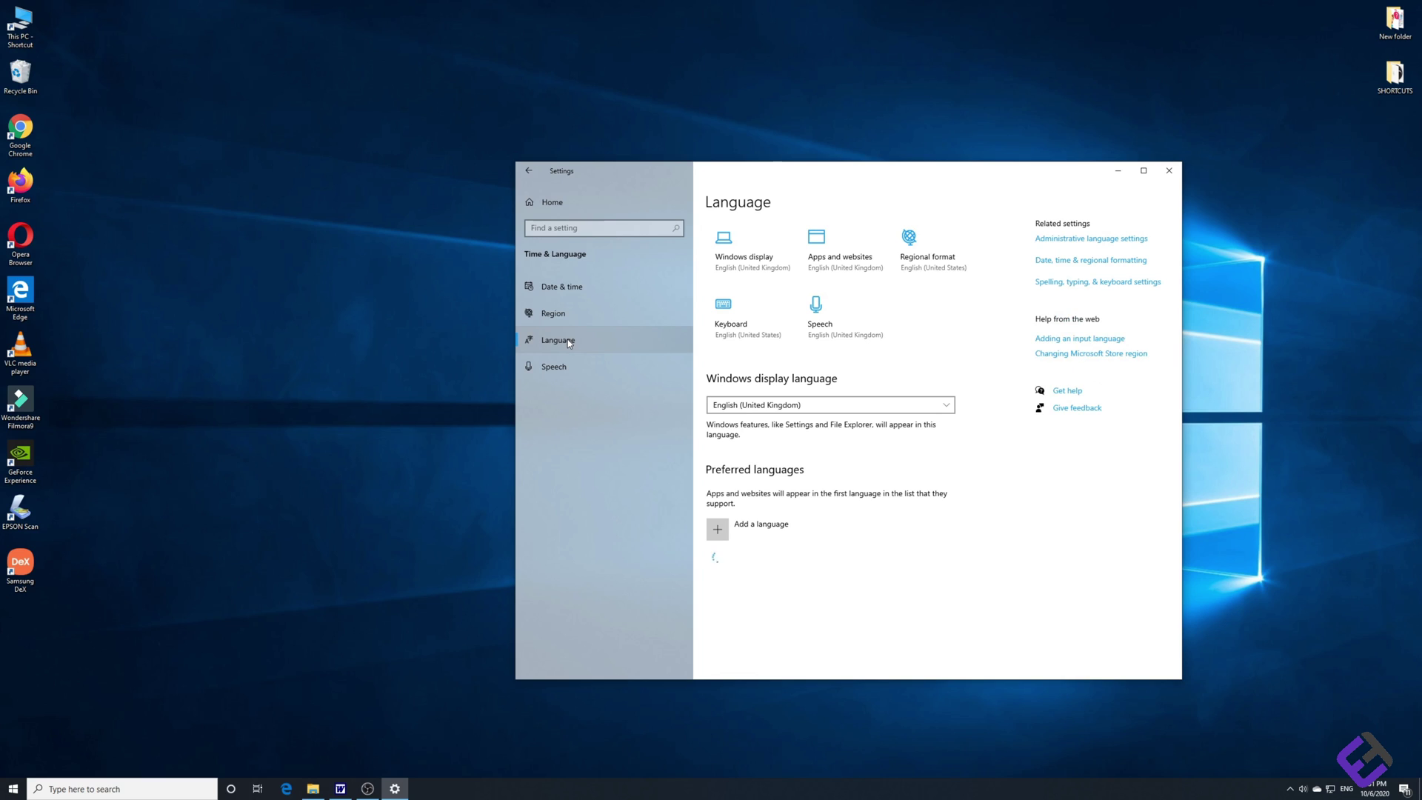
# Override the default input method with English (United Kingdom) - United Kingdom, then close Settings
pyautogui.click(737, 326)
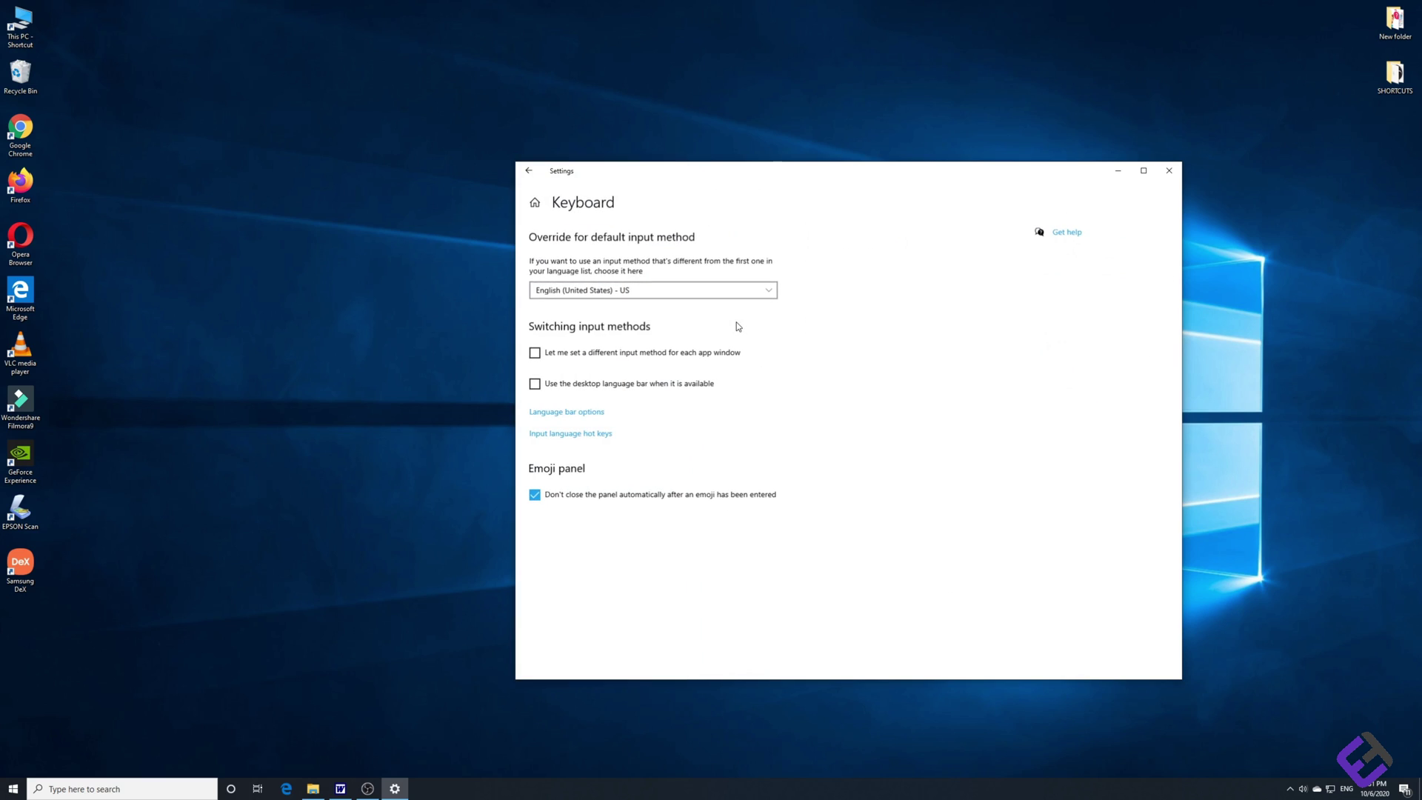
pyautogui.click(656, 295)
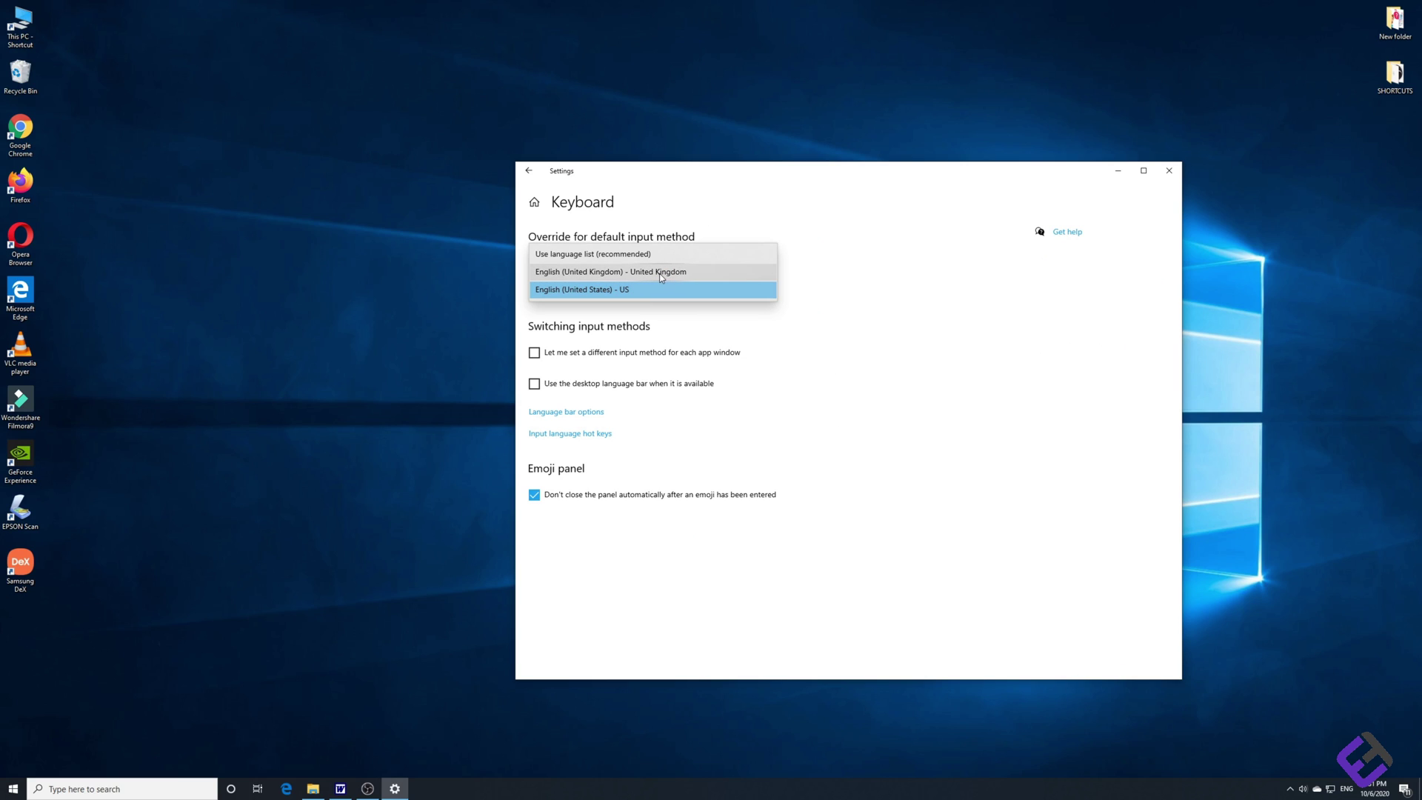
pyautogui.click(661, 272)
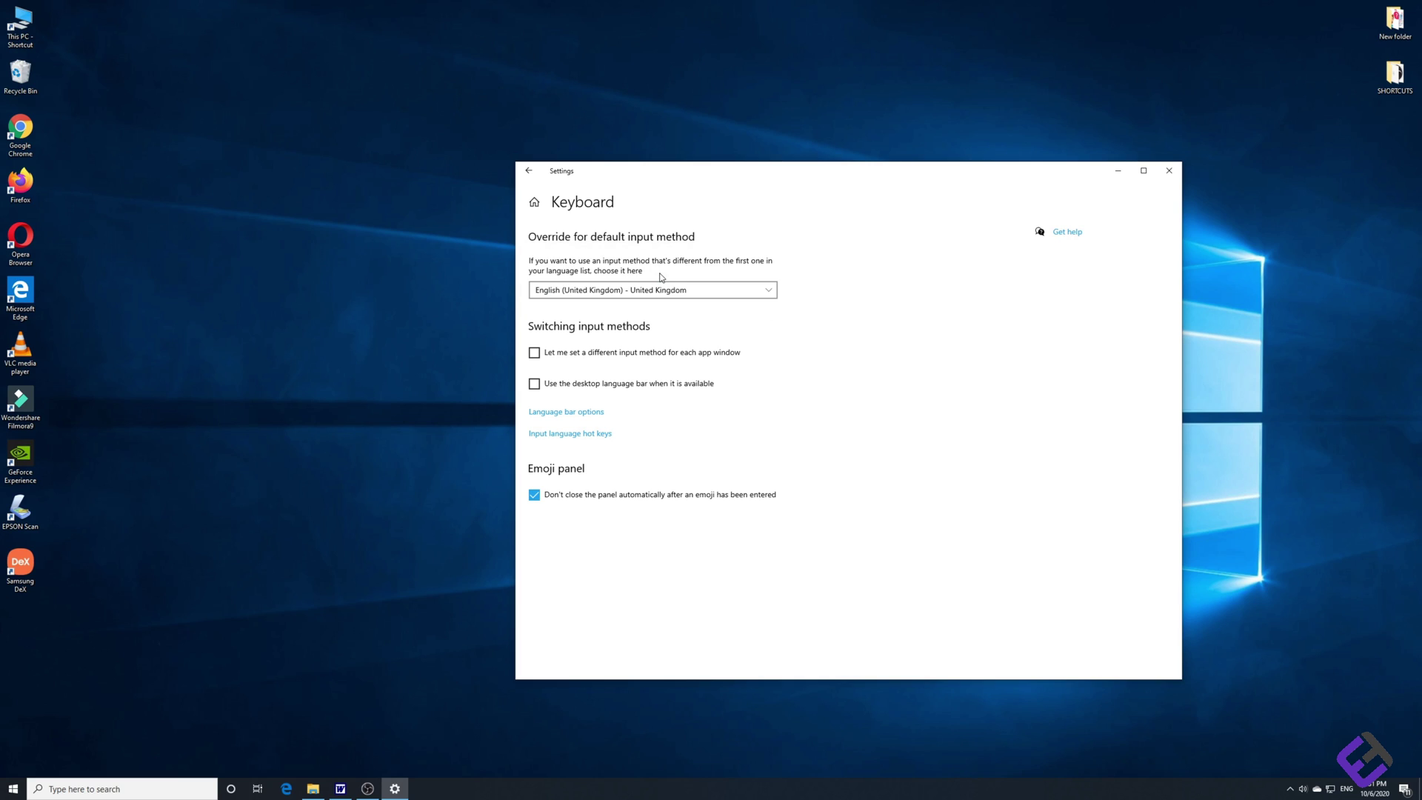
pyautogui.click(528, 171)
pyautogui.click(528, 172)
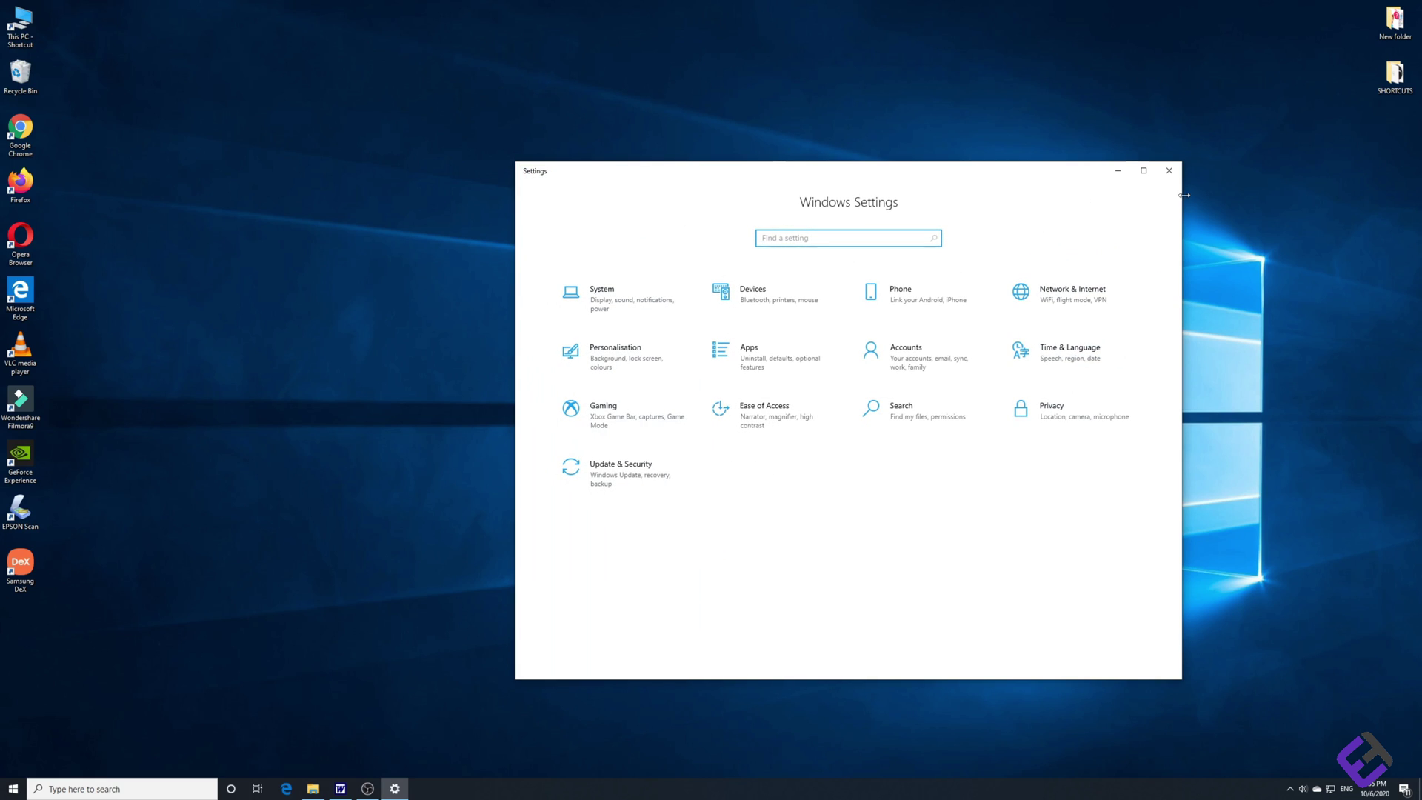
pyautogui.click(1170, 172)
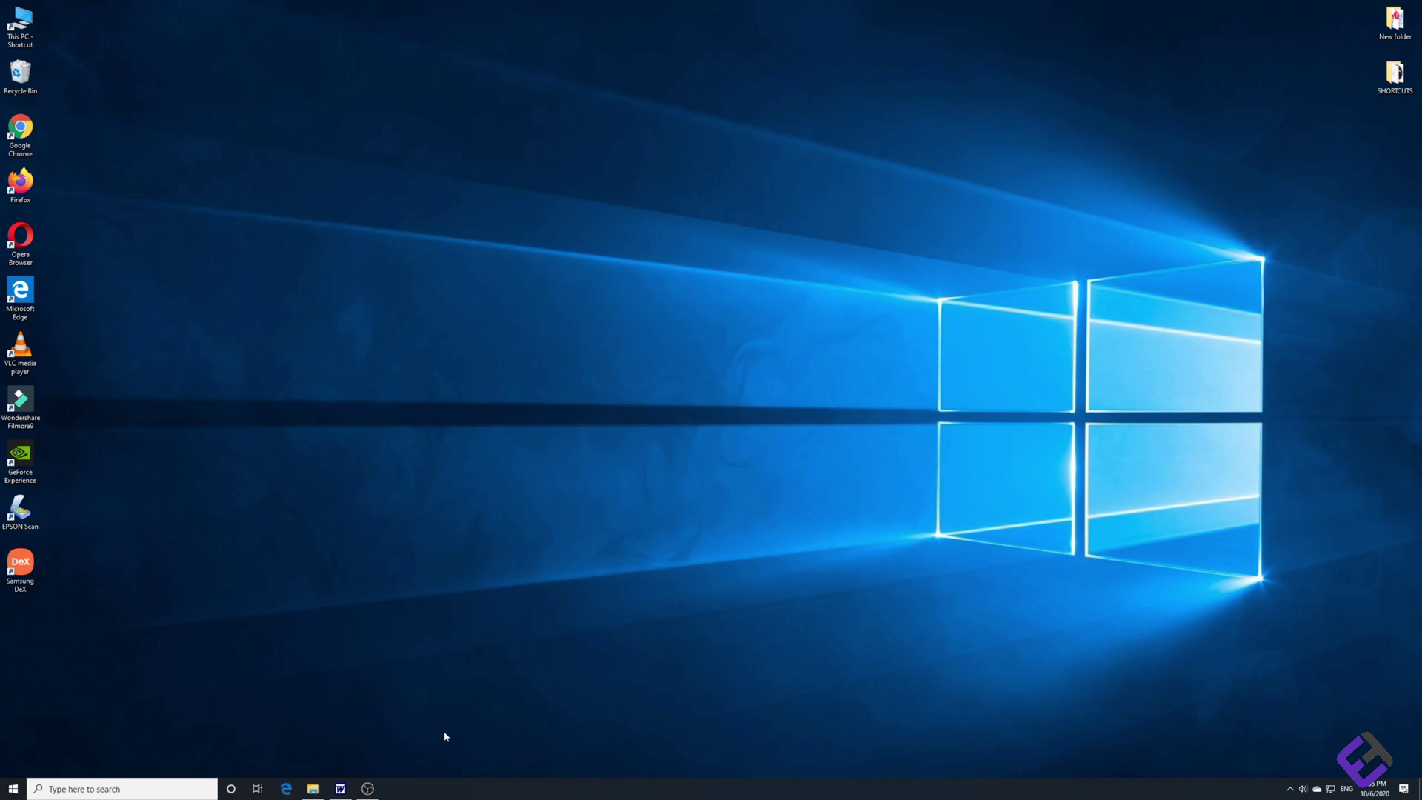
# Back in Word, type the quote, pound, at and tilde keys to test the UK layout
pyautogui.click(341, 789)
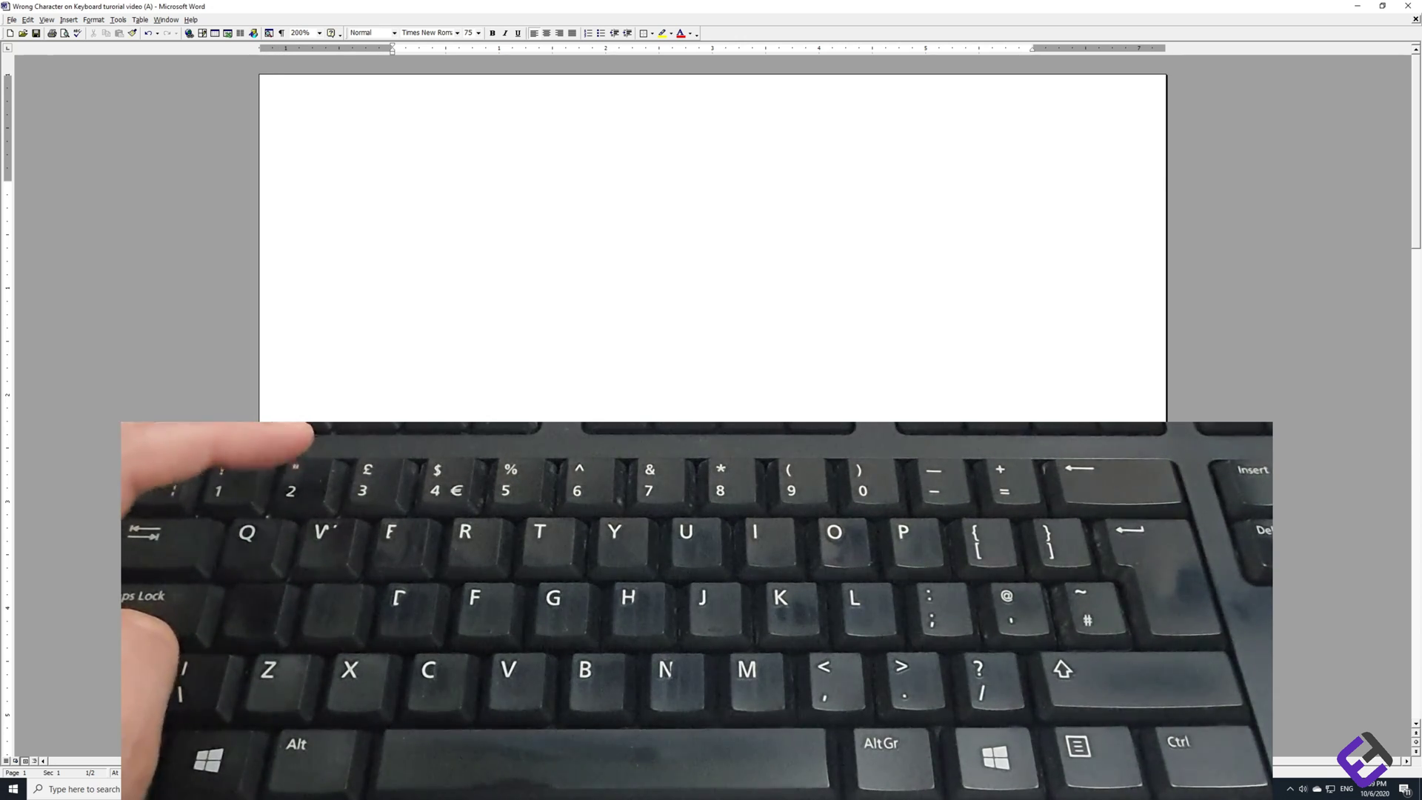
pyautogui.write('"')
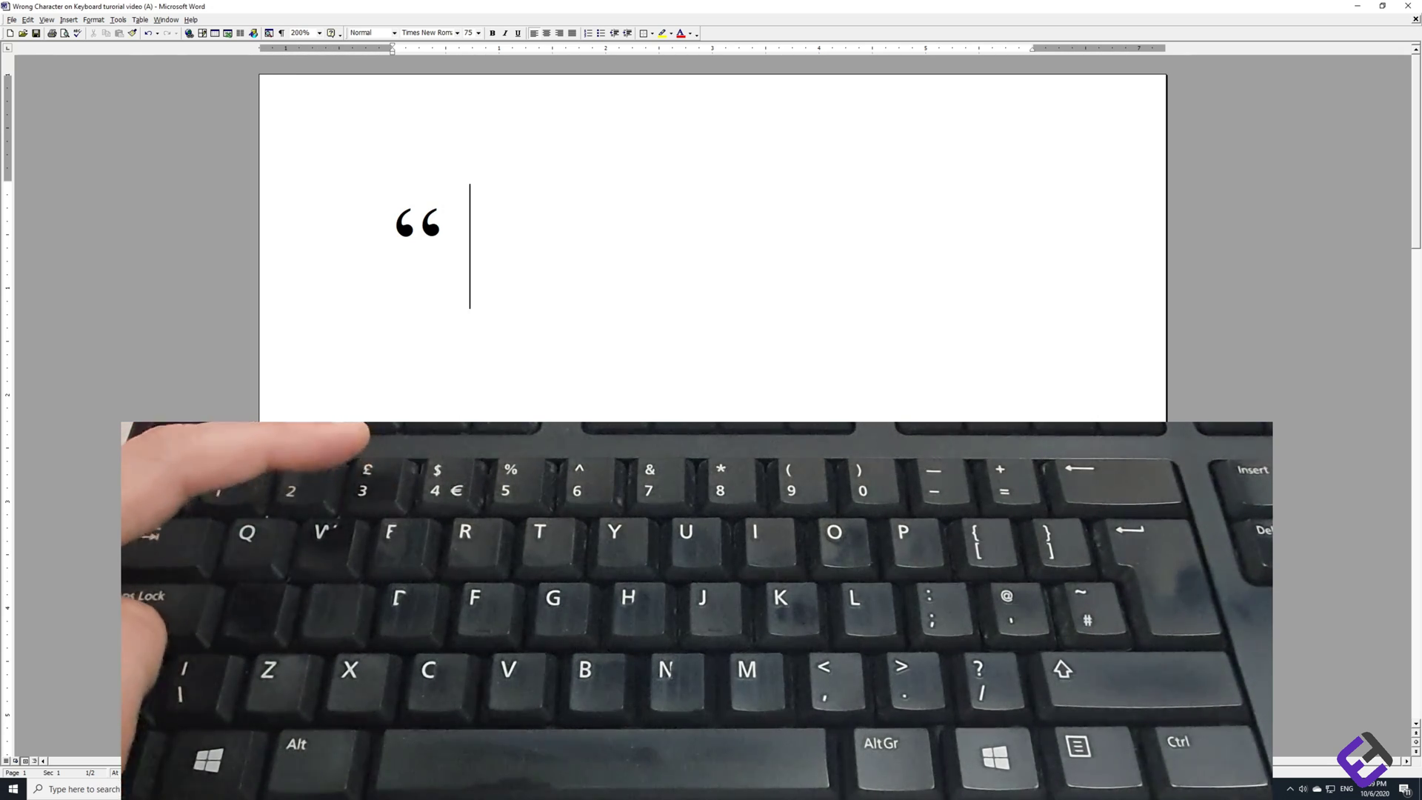
pyautogui.write('£')
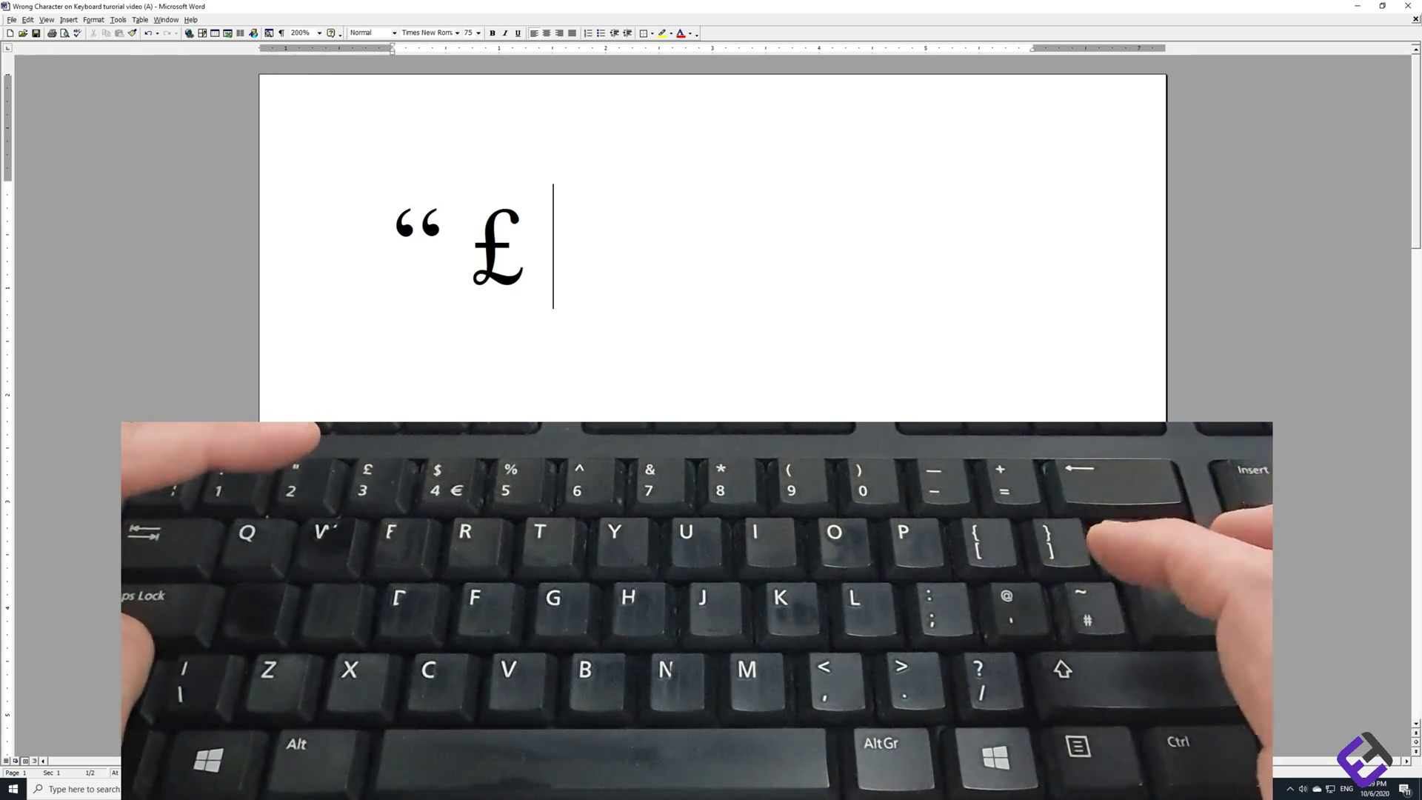
pyautogui.write(' @')
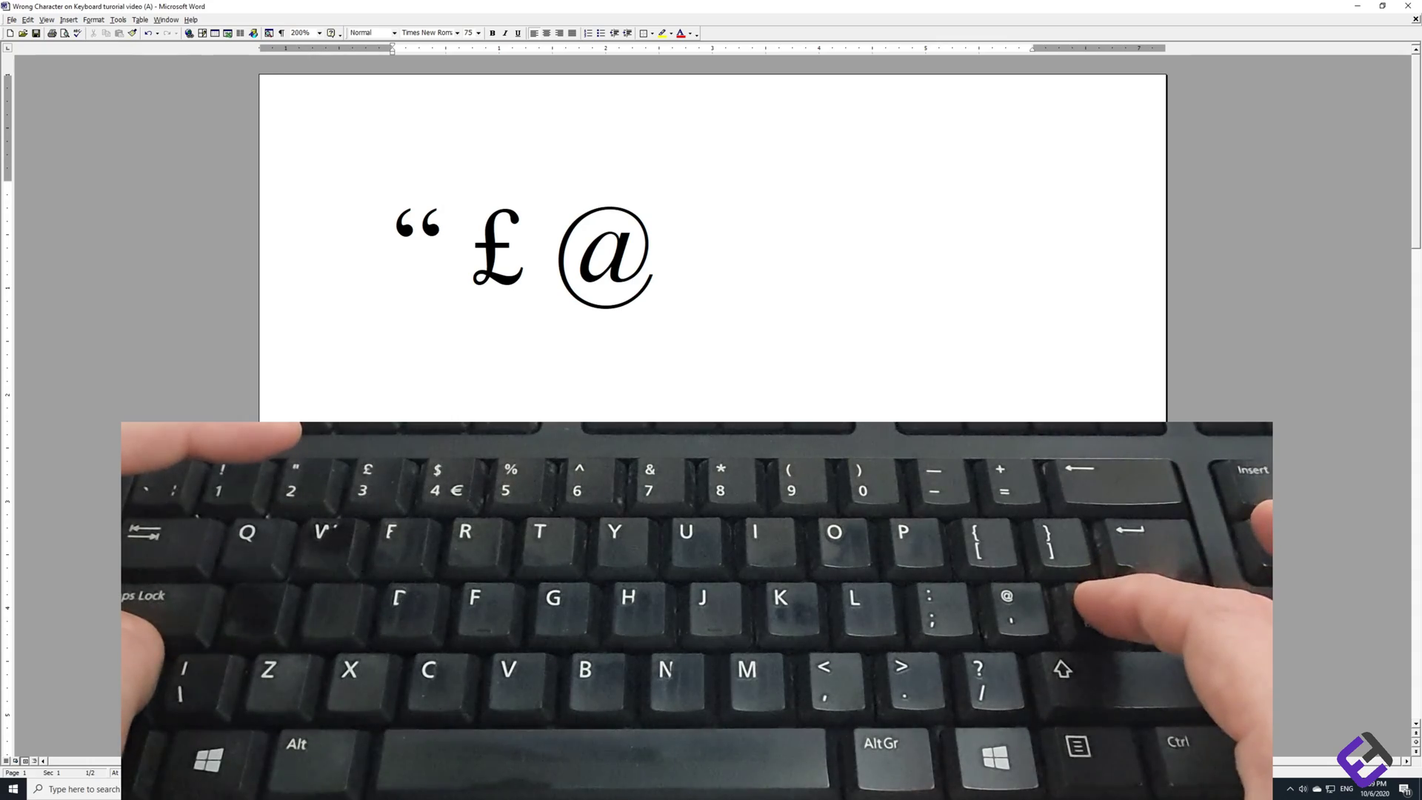
pyautogui.write('~')
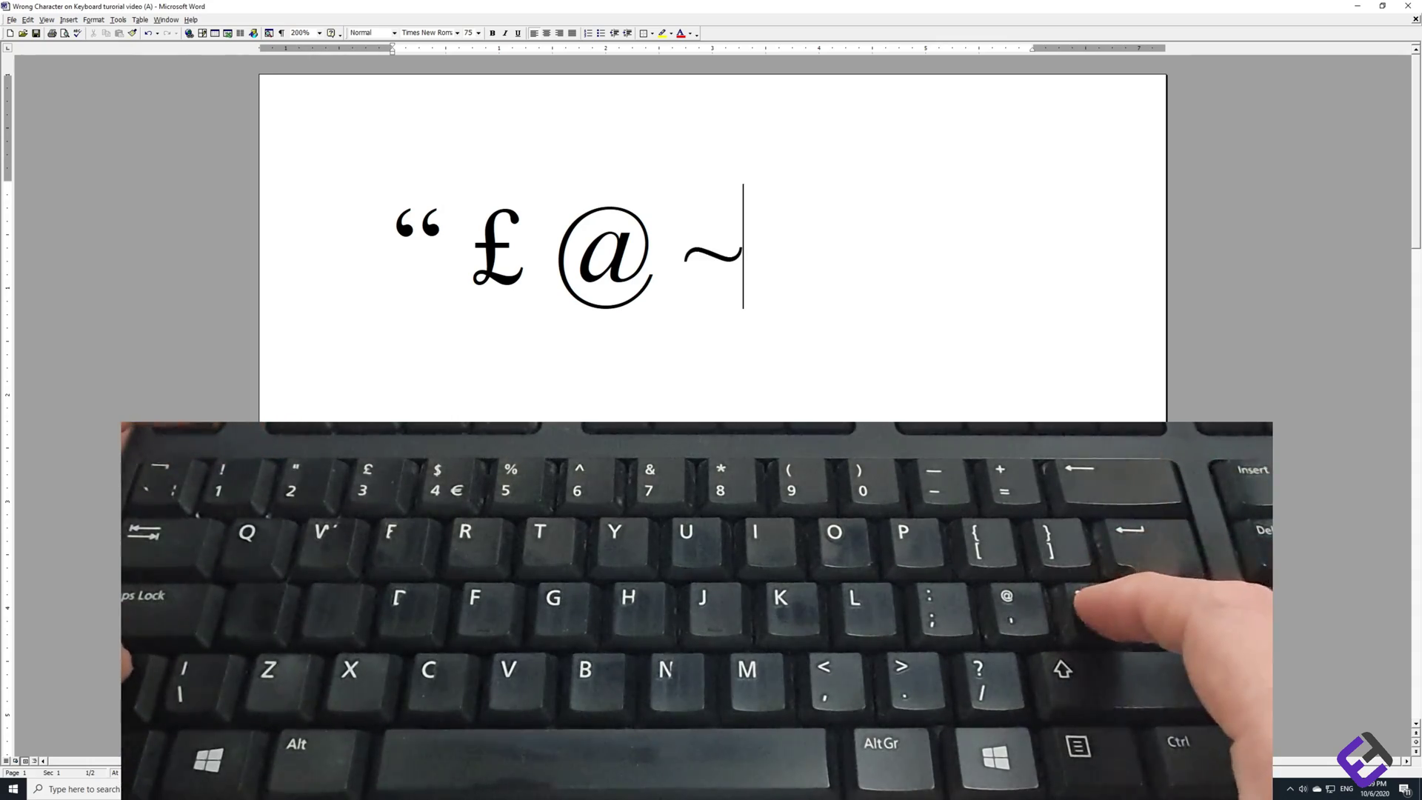